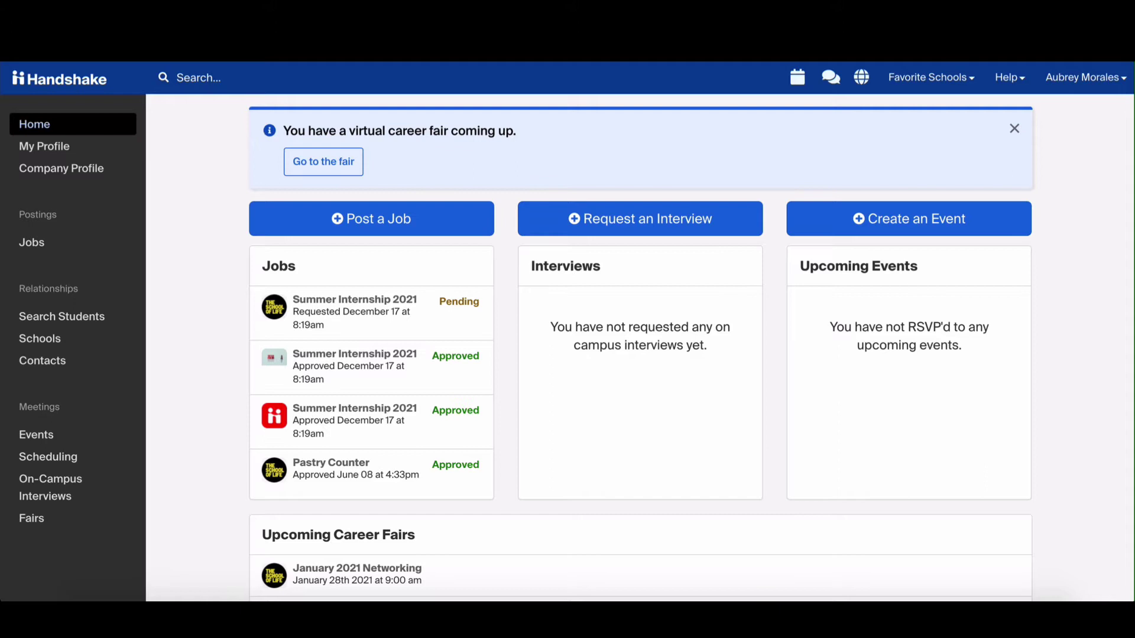
Filter the career fairs list to virtual fairs hosted by School of Life
{"action": "left_click", "coordinate": [32, 519]}
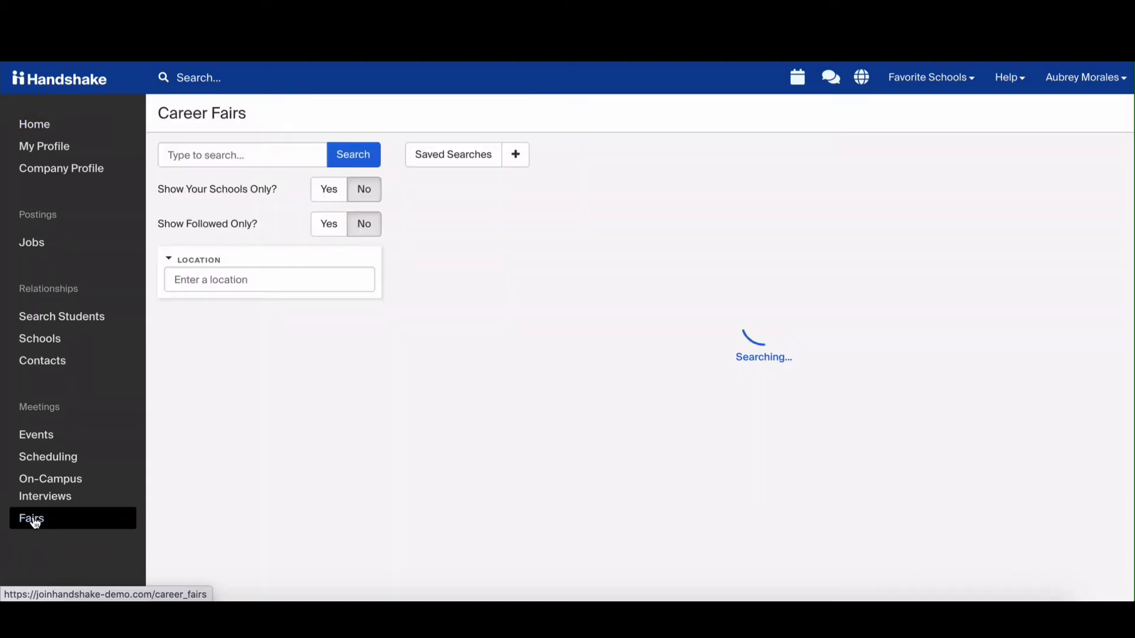
{"action": "scroll", "coordinate": [250, 461], "scroll_direction": "down", "scroll_amount": 1}
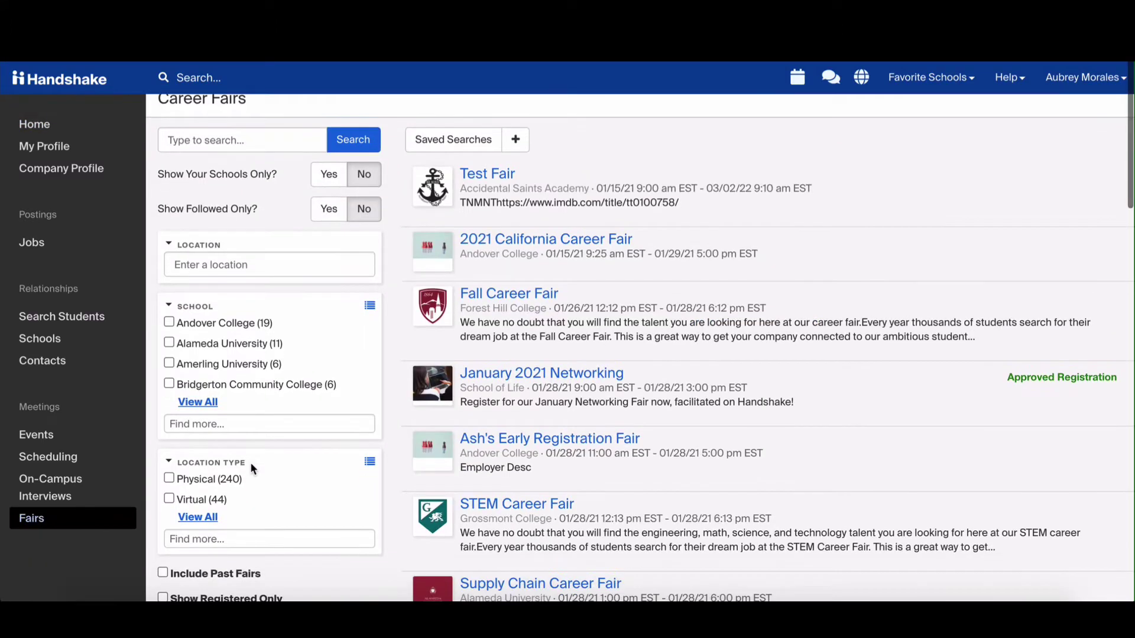
{"action": "left_click", "coordinate": [193, 498]}
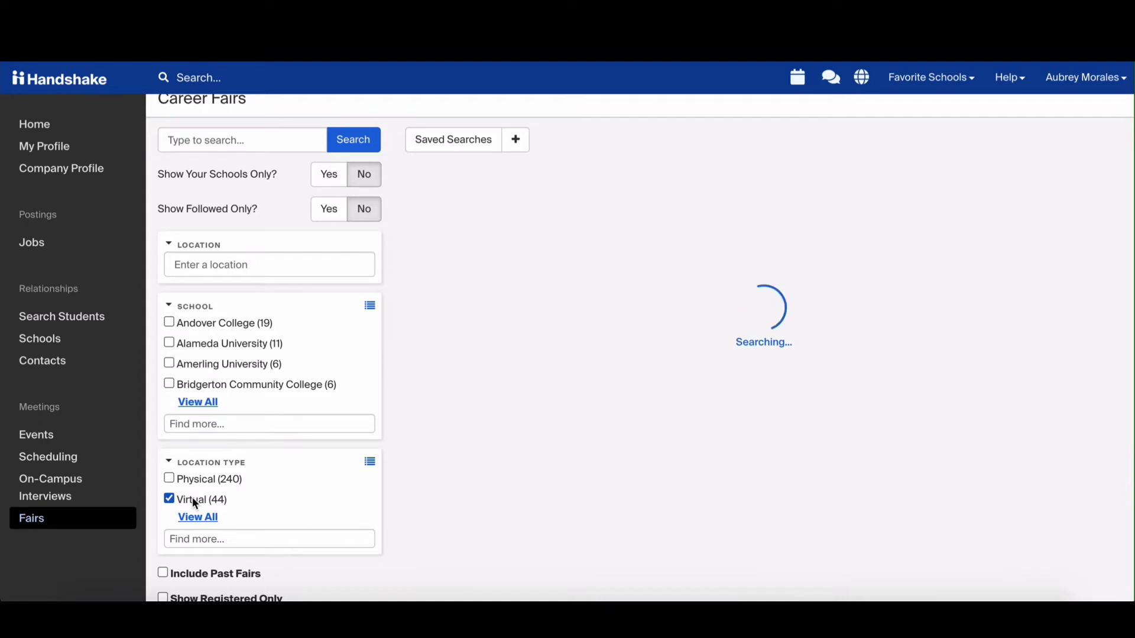
{"action": "left_click", "coordinate": [232, 419]}
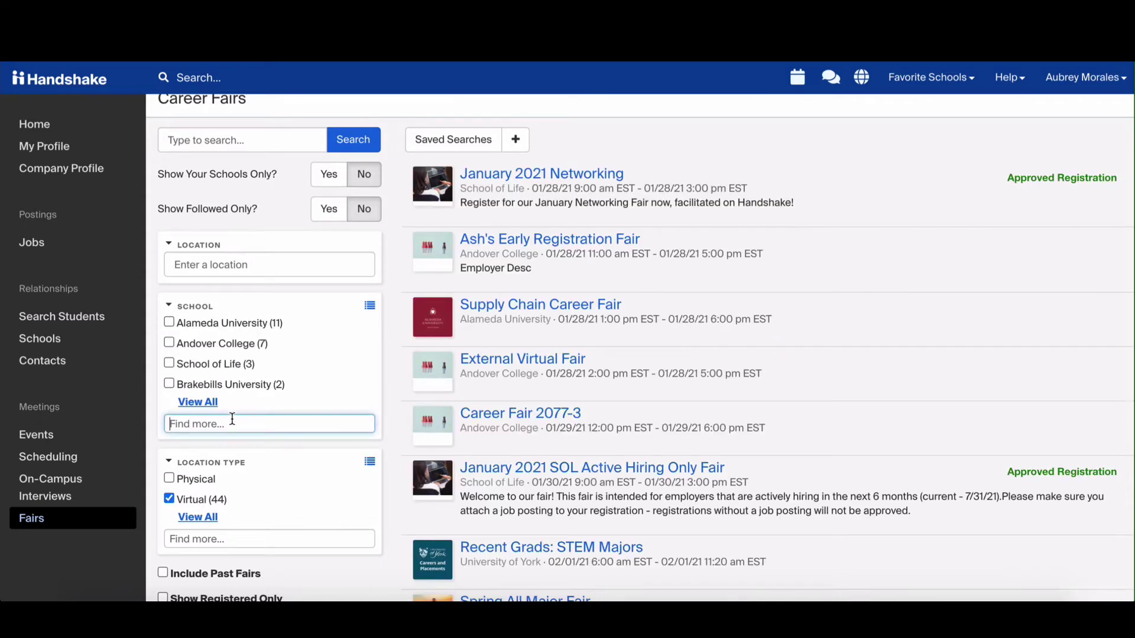
{"action": "type", "text": "school of Life"}
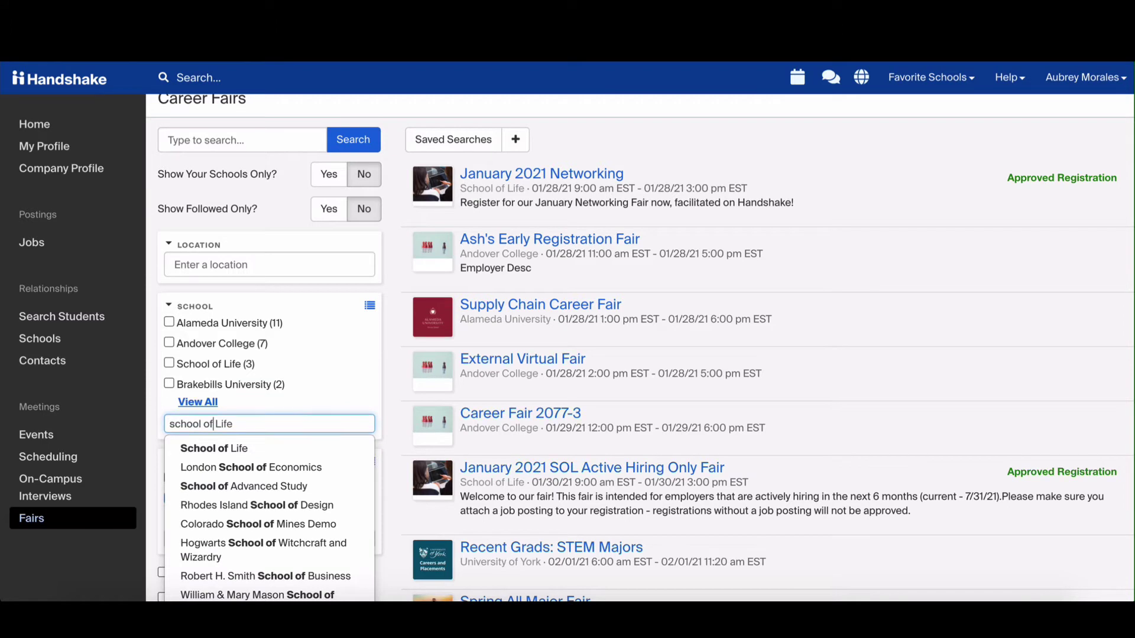
{"action": "left_click", "coordinate": [259, 450]}
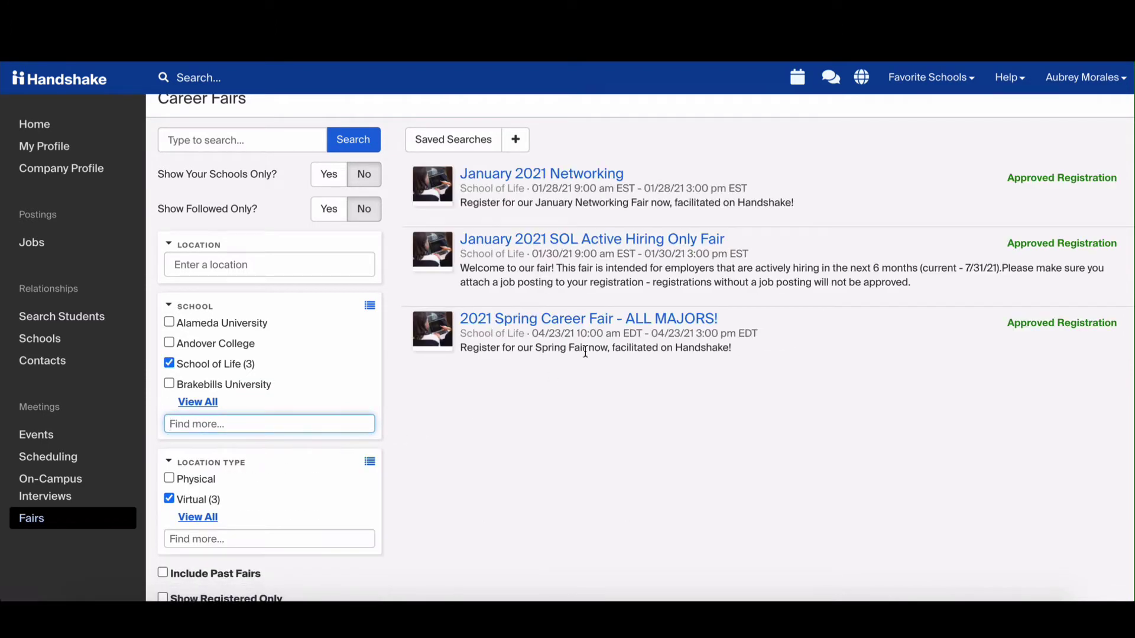
Open the January 2021 SOL Active Hiring Only Fair and start adding sessions to its schedule
{"action": "left_click", "coordinate": [581, 249]}
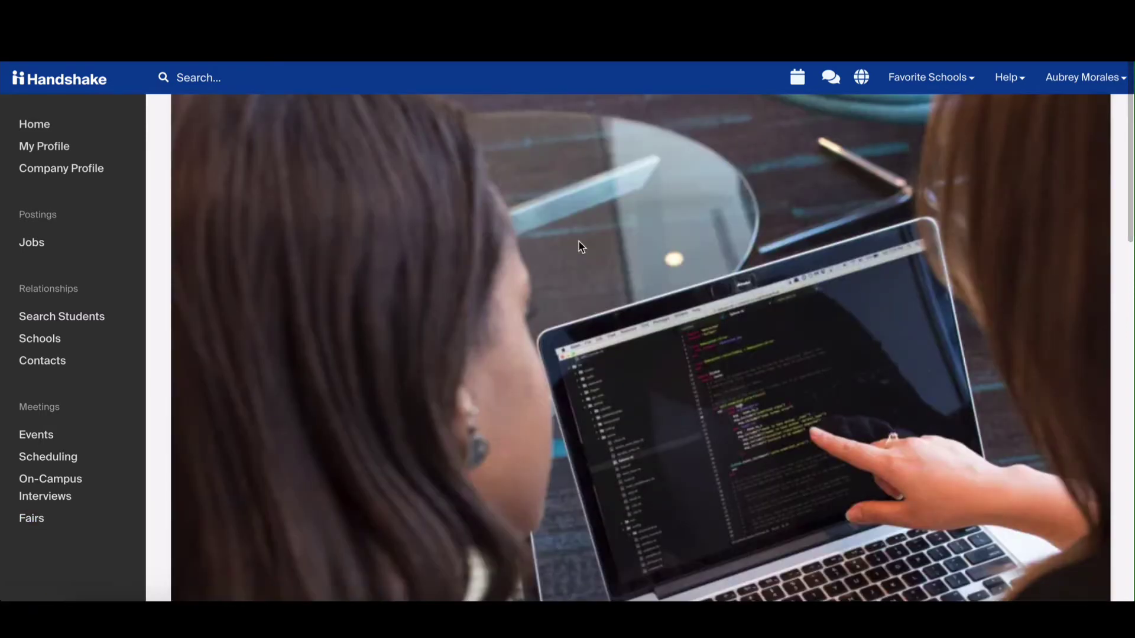
{"action": "scroll", "coordinate": [581, 247], "scroll_direction": "down", "scroll_amount": 5}
{"action": "scroll", "coordinate": [581, 247], "scroll_direction": "down", "scroll_amount": 5}
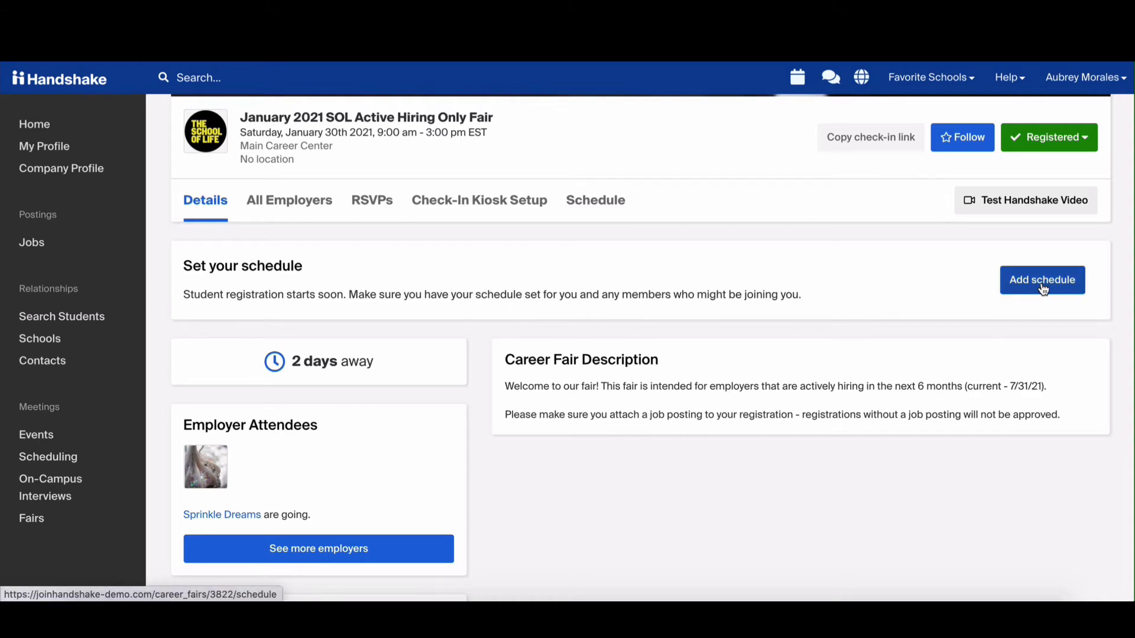
{"action": "left_click", "coordinate": [589, 205]}
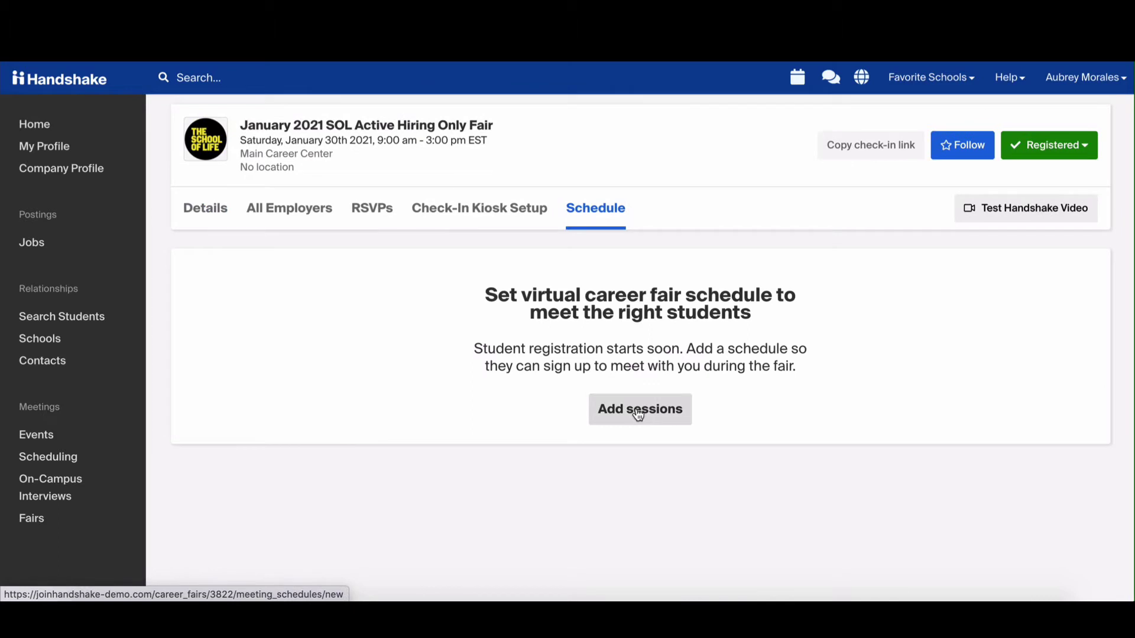
{"action": "left_click", "coordinate": [639, 414]}
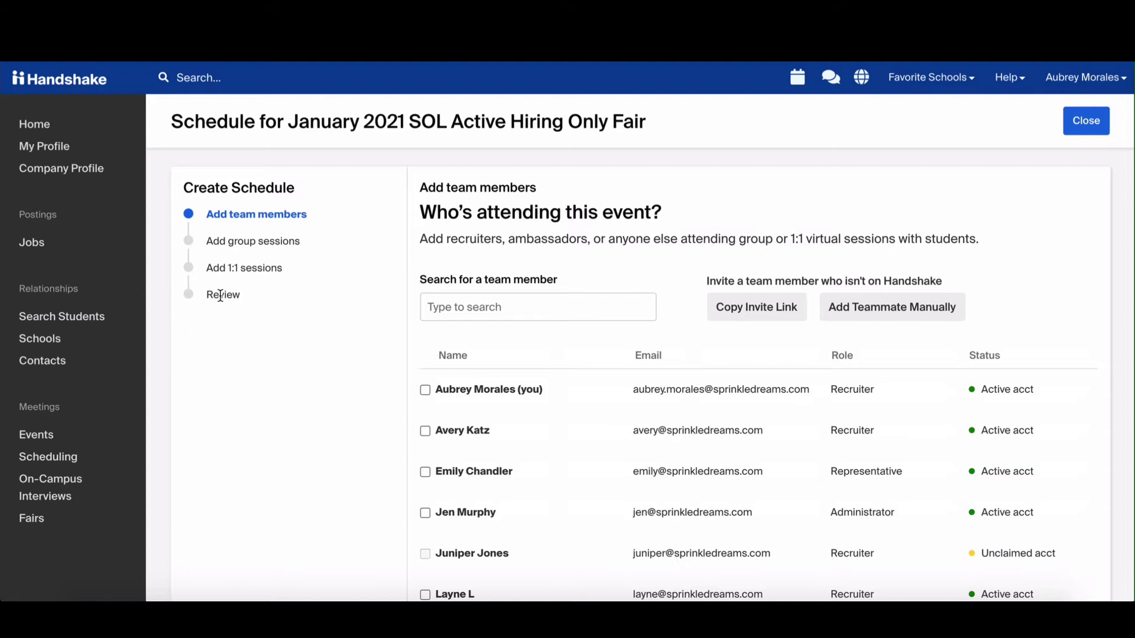
Review the team member list, the form for adding a teammate manually, and the roles it offers
{"action": "scroll", "coordinate": [569, 229], "scroll_direction": "down", "scroll_amount": 1}
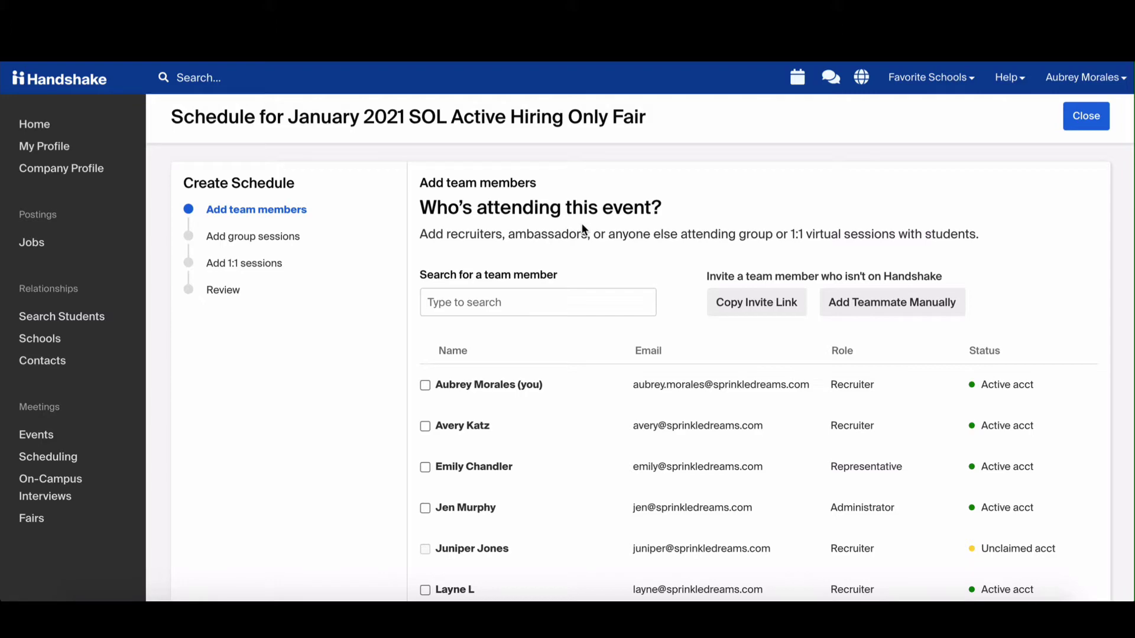
{"action": "scroll", "coordinate": [595, 274], "scroll_direction": "down", "scroll_amount": 2}
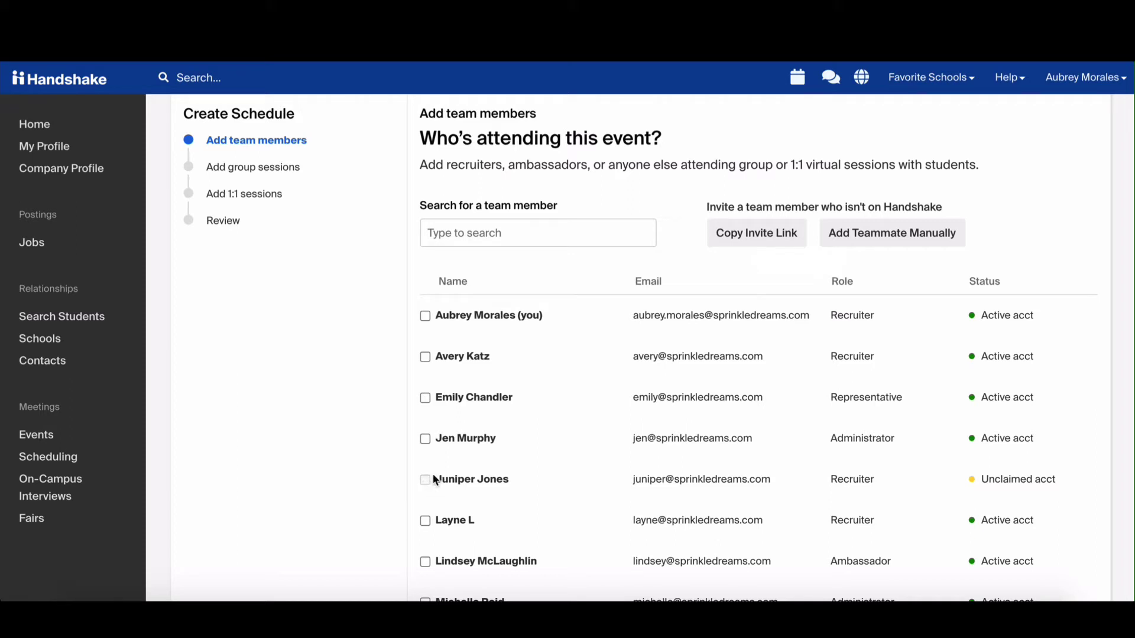
{"action": "scroll", "coordinate": [593, 438], "scroll_direction": "up", "scroll_amount": 1}
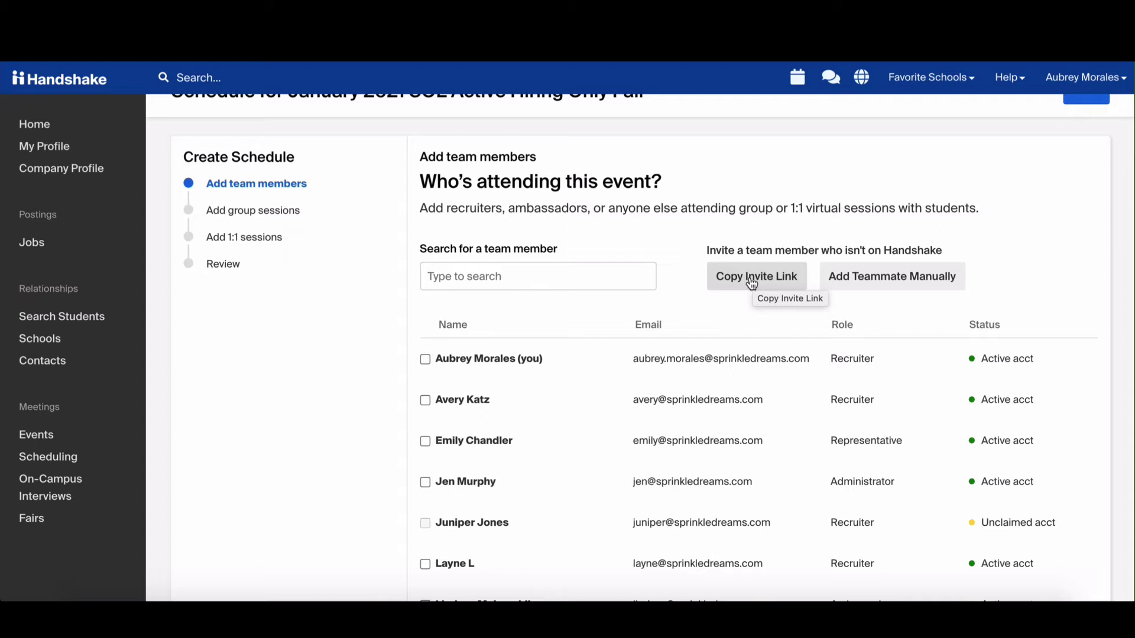
{"action": "left_click", "coordinate": [883, 282]}
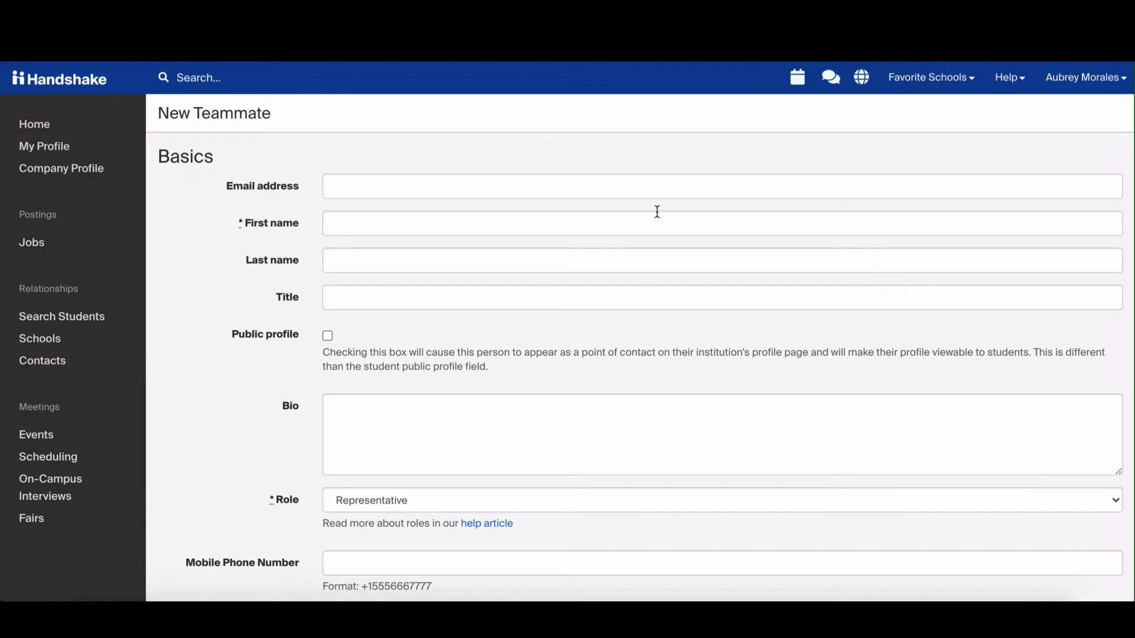
{"action": "scroll", "coordinate": [657, 212], "scroll_direction": "down", "scroll_amount": 1}
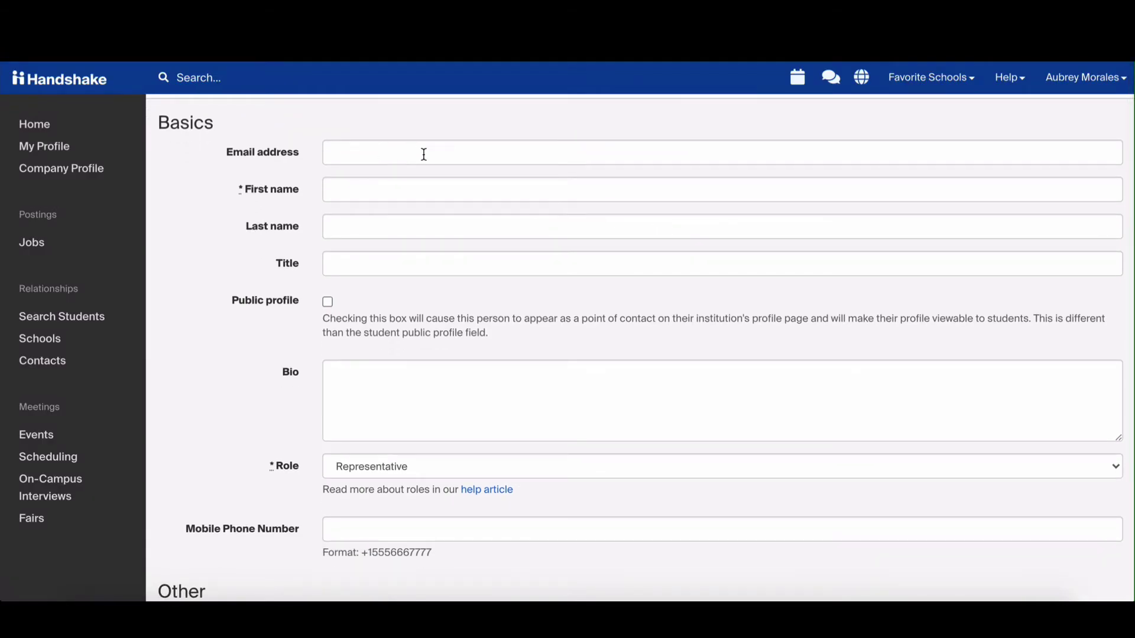
{"action": "scroll", "coordinate": [380, 195], "scroll_direction": "down", "scroll_amount": 2}
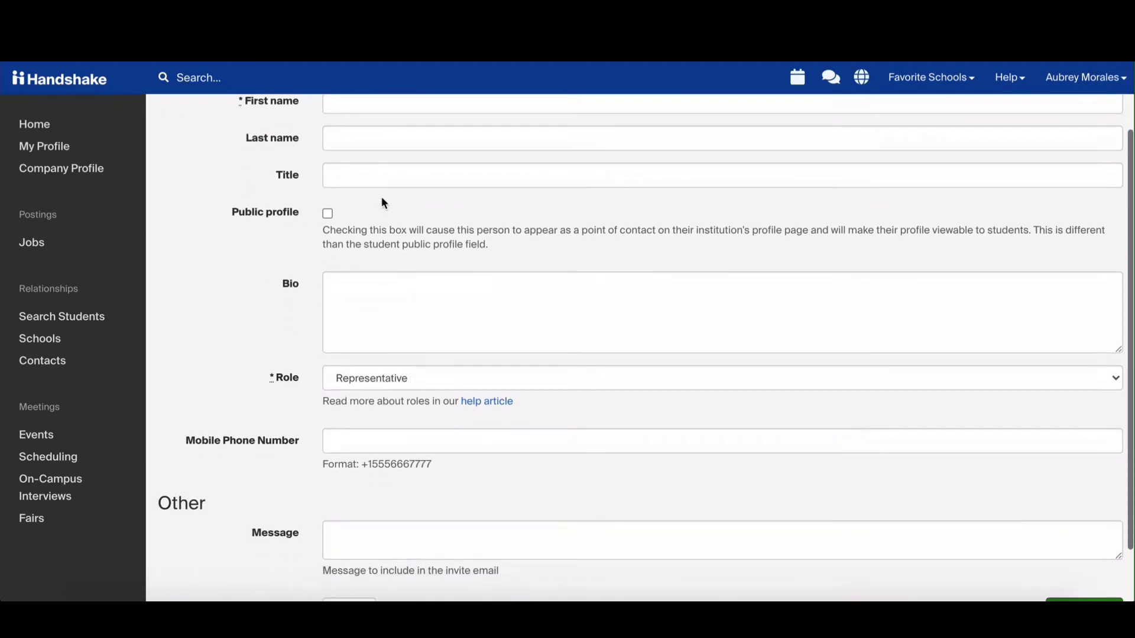
{"action": "scroll", "coordinate": [422, 303], "scroll_direction": "down", "scroll_amount": 2}
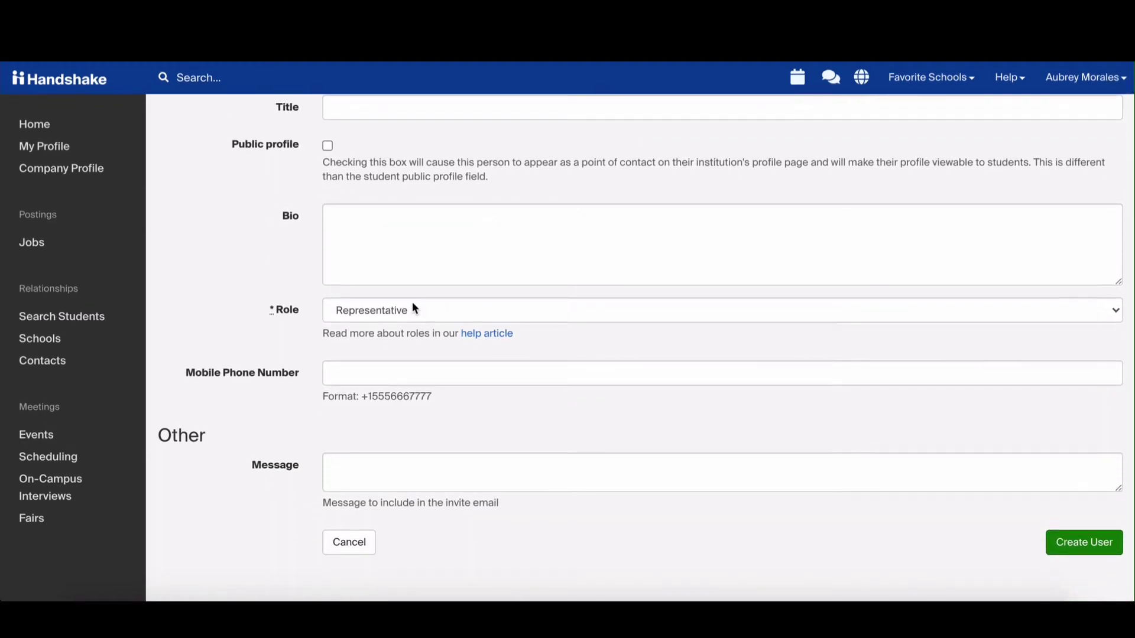
{"action": "left_click", "coordinate": [411, 311]}
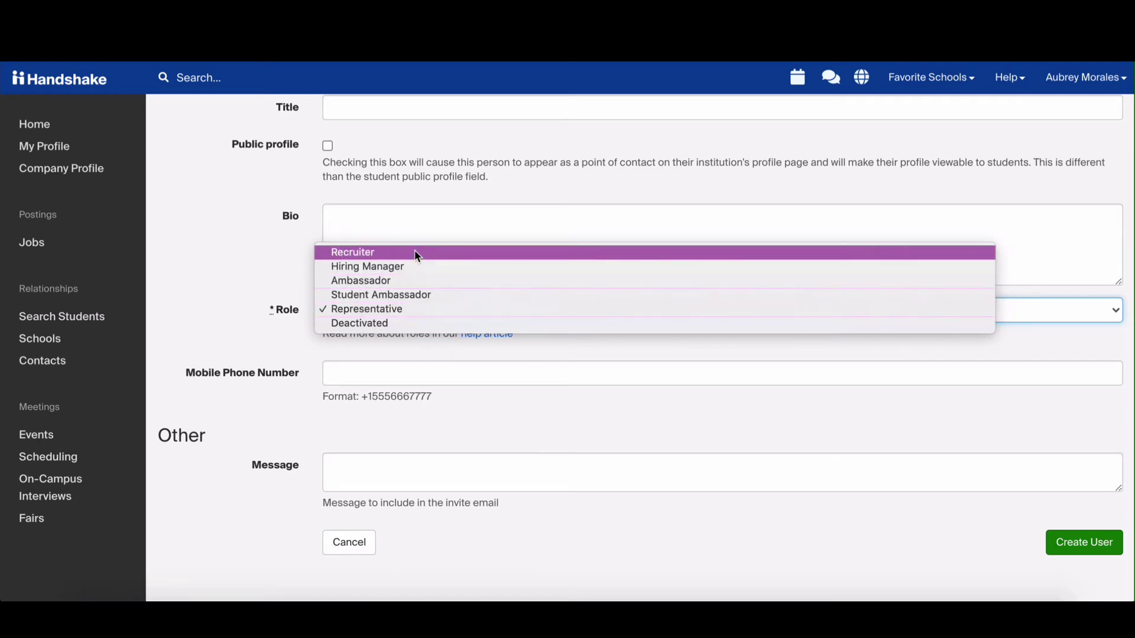
{"action": "left_click", "coordinate": [286, 263]}
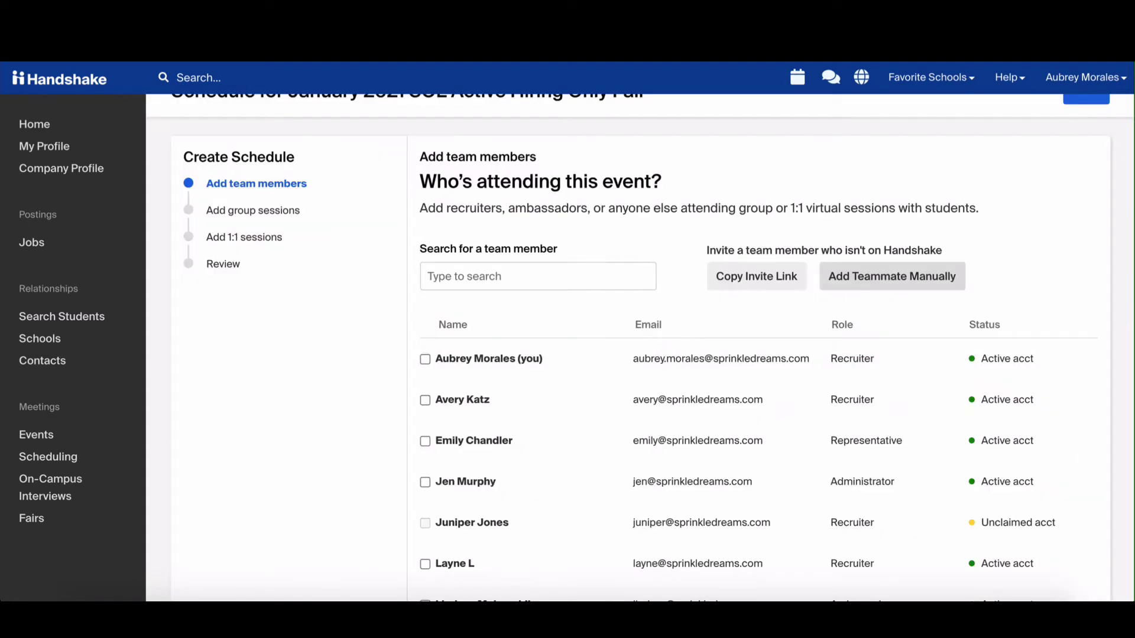
Add your own recruiter account, the representative and the ambassador as the team attending the fair
{"action": "scroll", "coordinate": [564, 350], "scroll_direction": "down", "scroll_amount": 2}
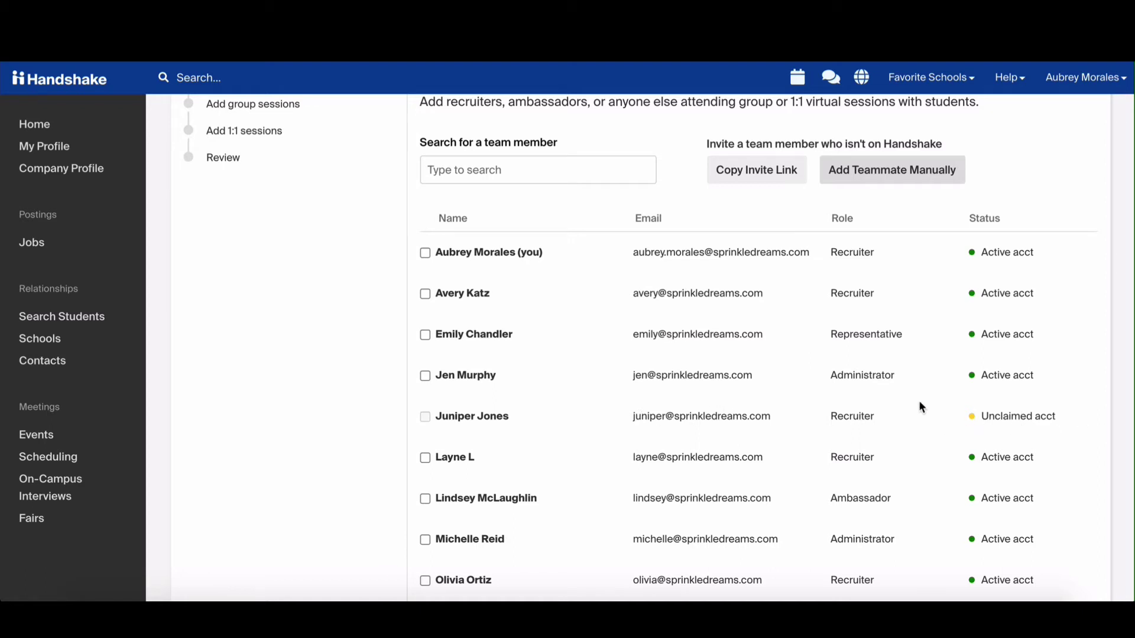
{"action": "scroll", "coordinate": [922, 408], "scroll_direction": "down", "scroll_amount": 1}
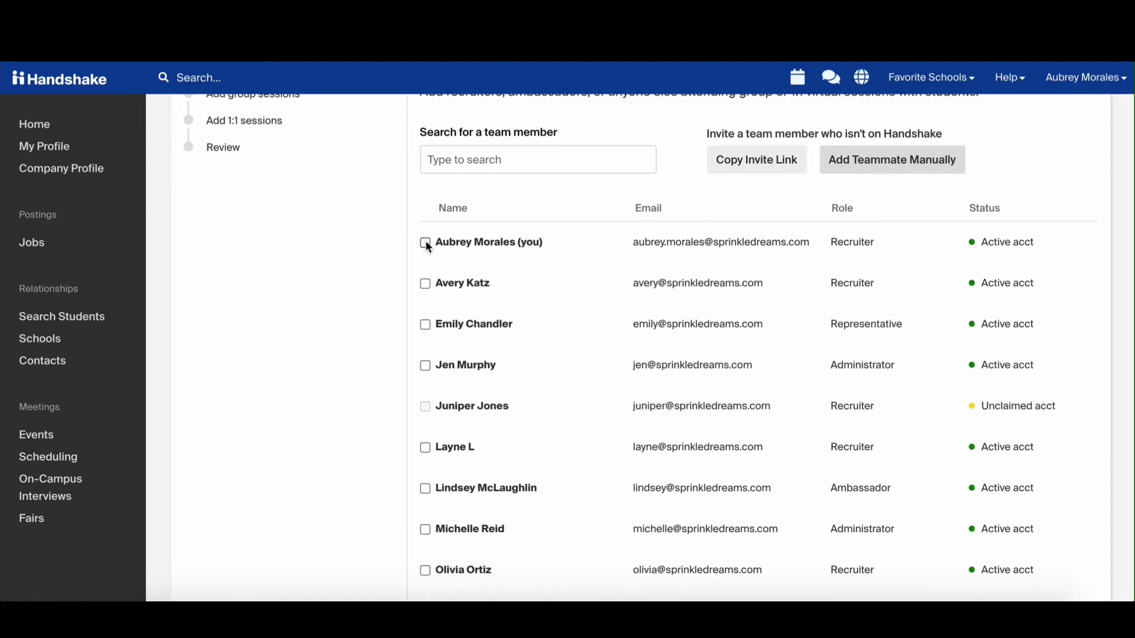
{"action": "left_click", "coordinate": [426, 244]}
{"action": "scroll", "coordinate": [426, 286], "scroll_direction": "down", "scroll_amount": 3}
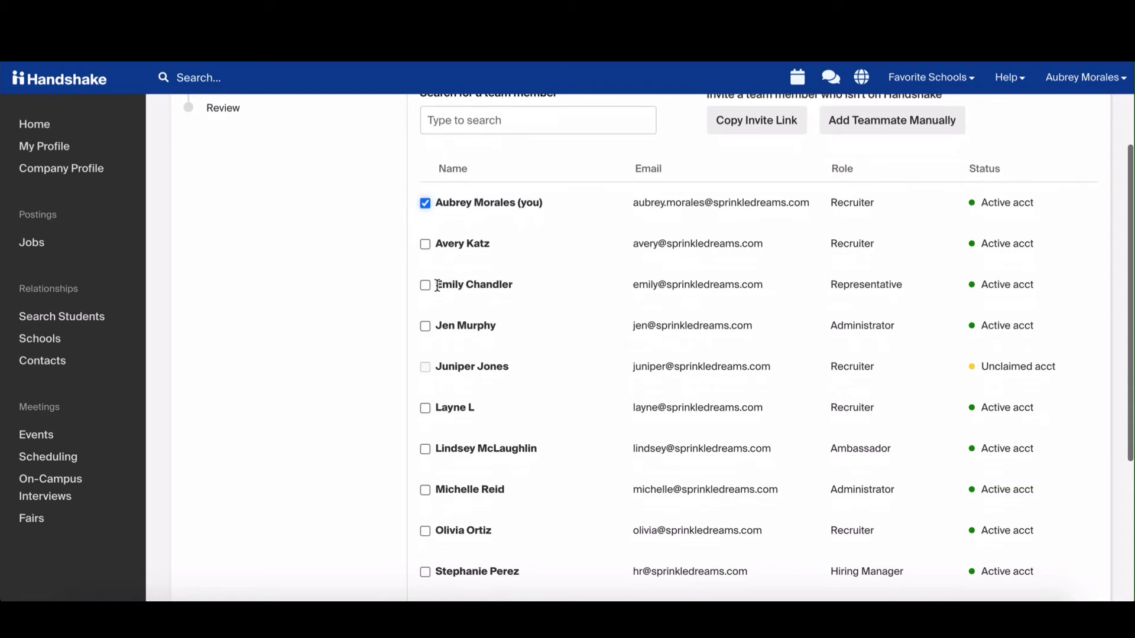
{"action": "left_click", "coordinate": [425, 286]}
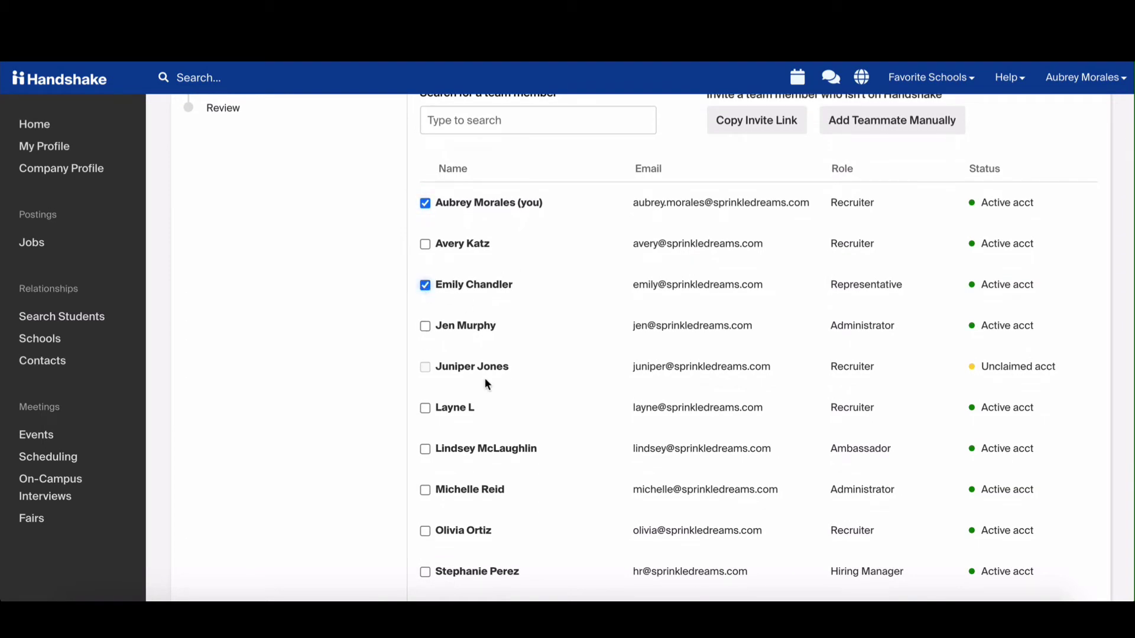
{"action": "scroll", "coordinate": [485, 384], "scroll_direction": "down", "scroll_amount": 3}
{"action": "left_click", "coordinate": [425, 380]}
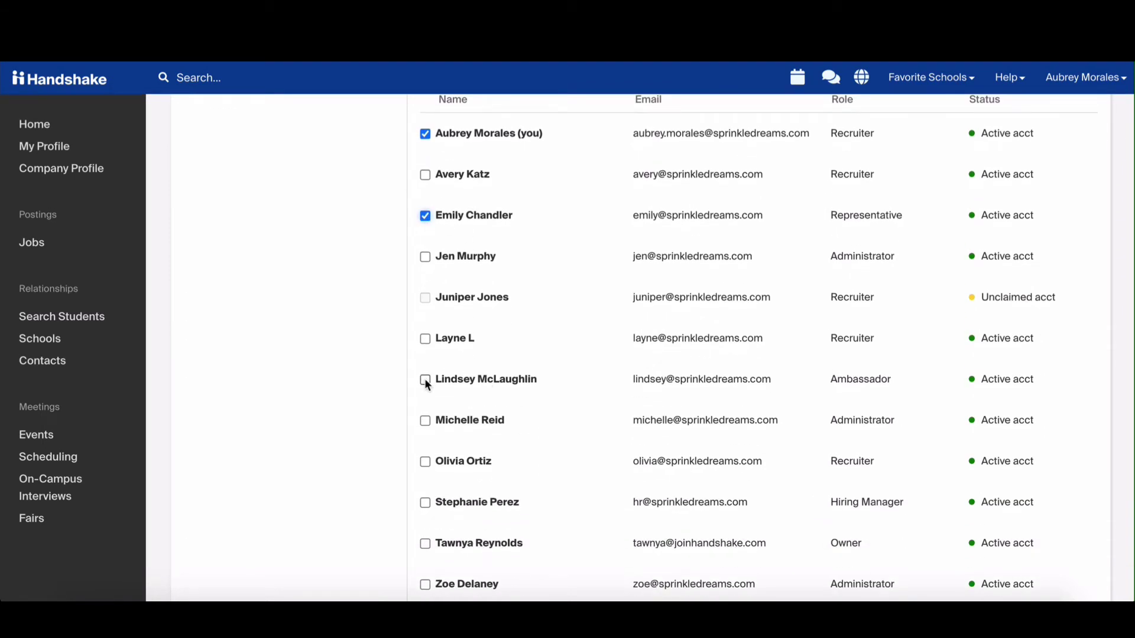
{"action": "scroll", "coordinate": [702, 352], "scroll_direction": "down", "scroll_amount": 5}
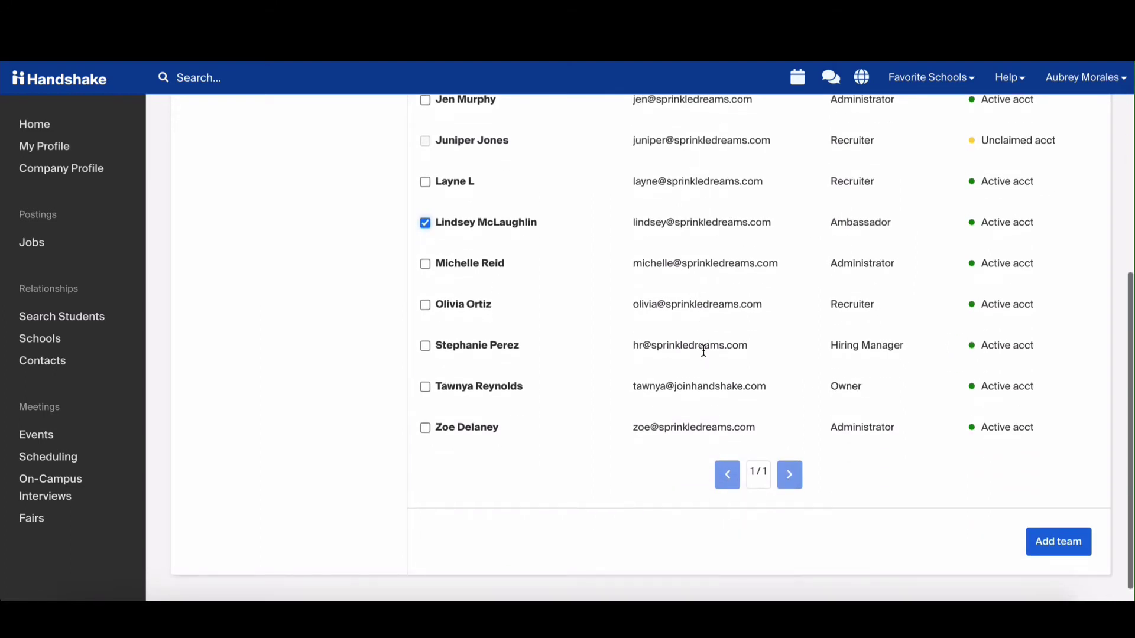
{"action": "left_click", "coordinate": [1053, 544]}
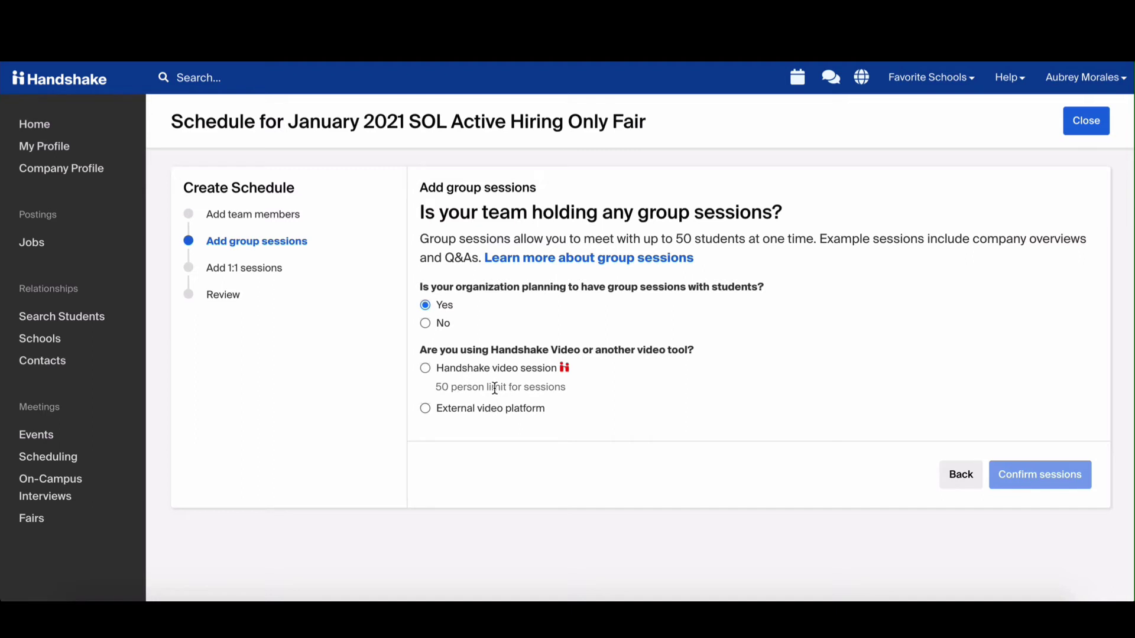
Set the group sessions to use Handshake video and choose to record them
{"action": "left_click", "coordinate": [488, 371]}
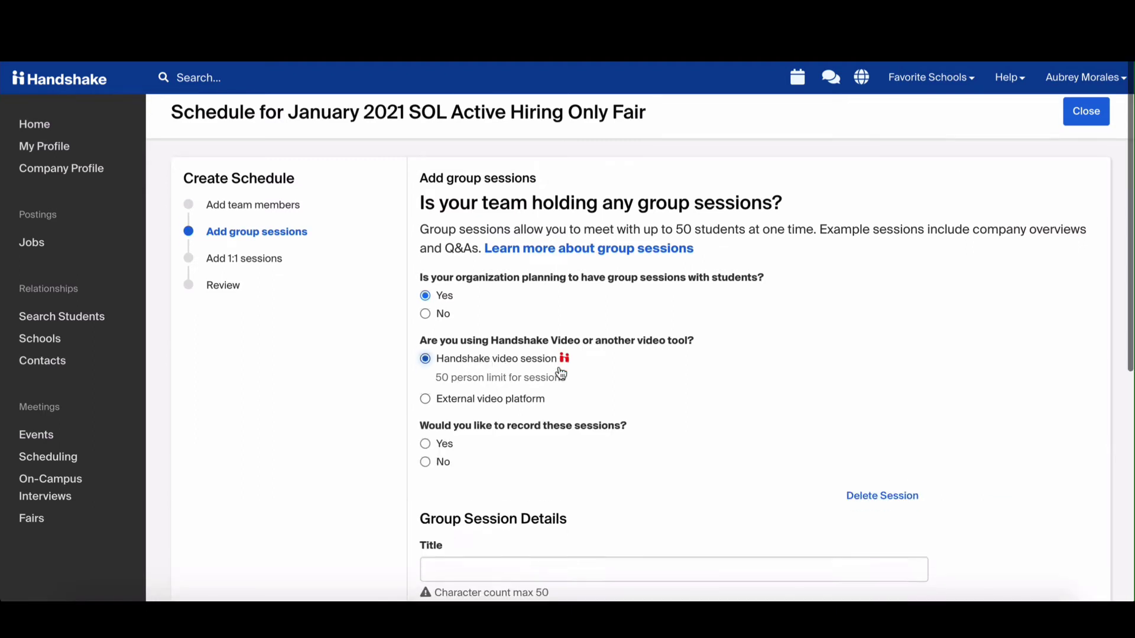
{"action": "scroll", "coordinate": [558, 374], "scroll_direction": "down", "scroll_amount": 2}
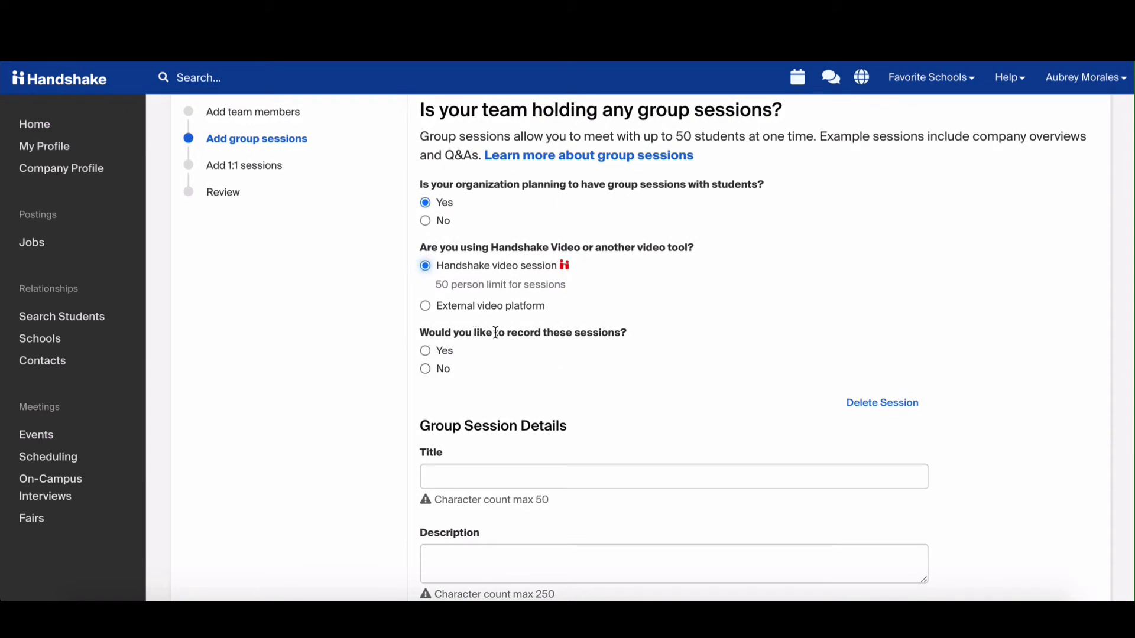
{"action": "scroll", "coordinate": [678, 316], "scroll_direction": "down", "scroll_amount": 4}
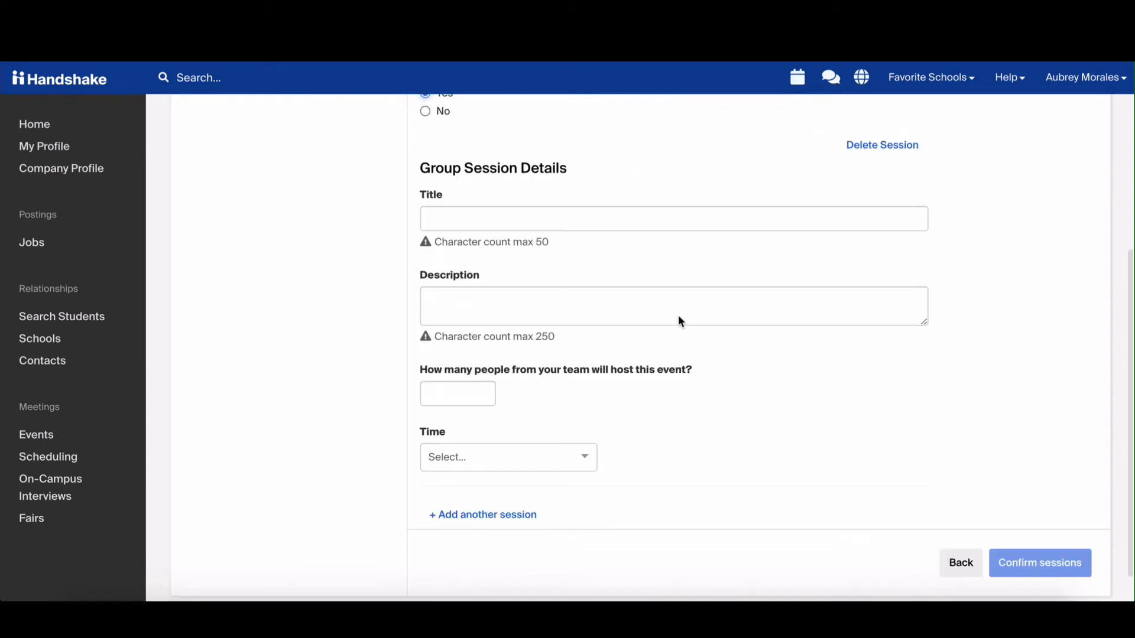
Title the group session "Confectionery Consultant - Baking Division" and enter a description inviting students to meet the ambassador to discuss this role
{"action": "left_click", "coordinate": [581, 219]}
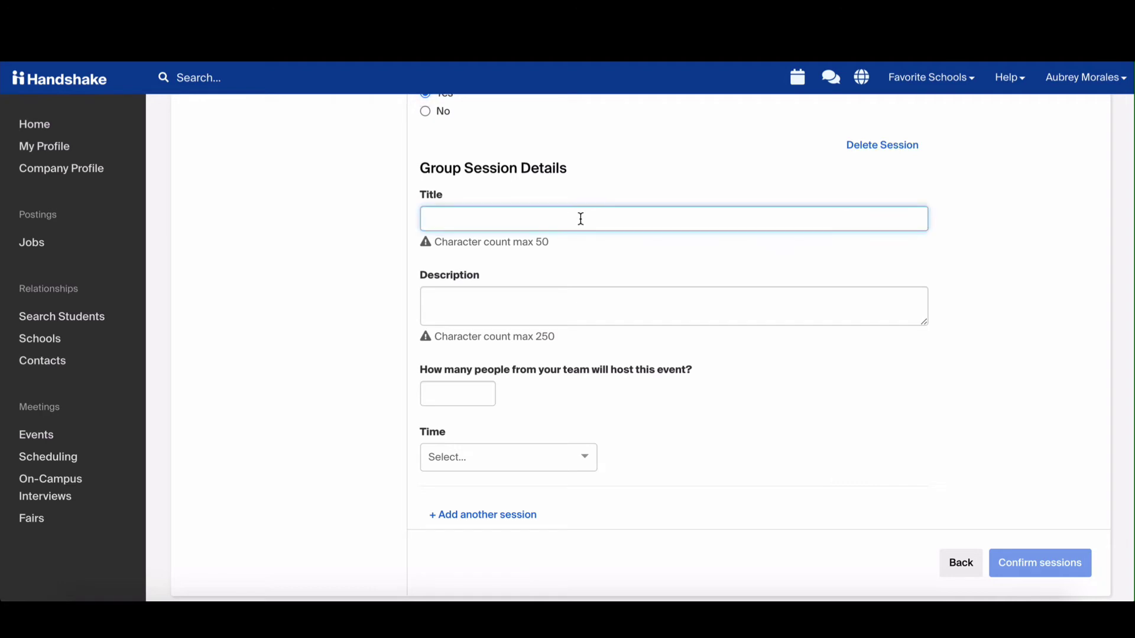
{"action": "type", "text": "Confectionery "}
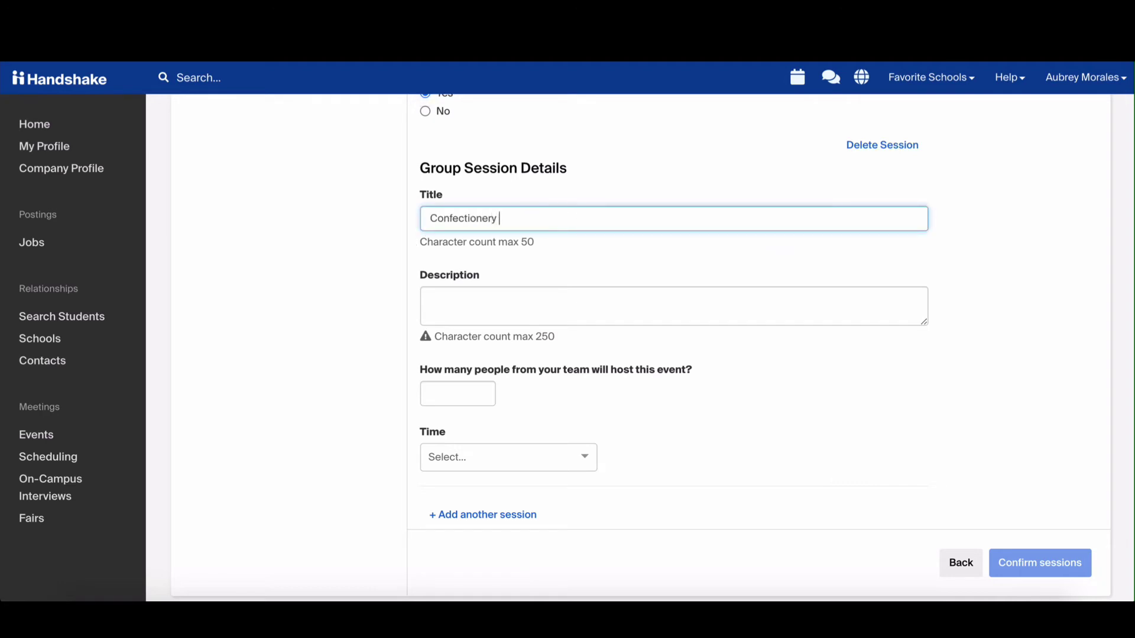
{"action": "type", "text": "Consultant"}
{"action": "type", "text": "- Baking Division"}
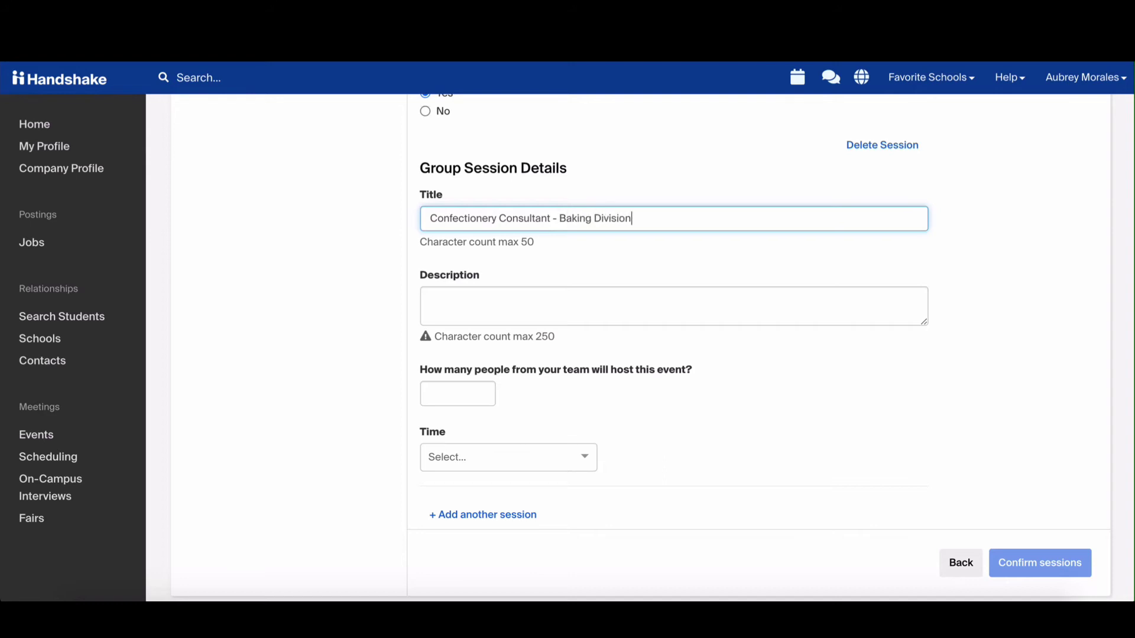
{"action": "left_click", "coordinate": [489, 296]}
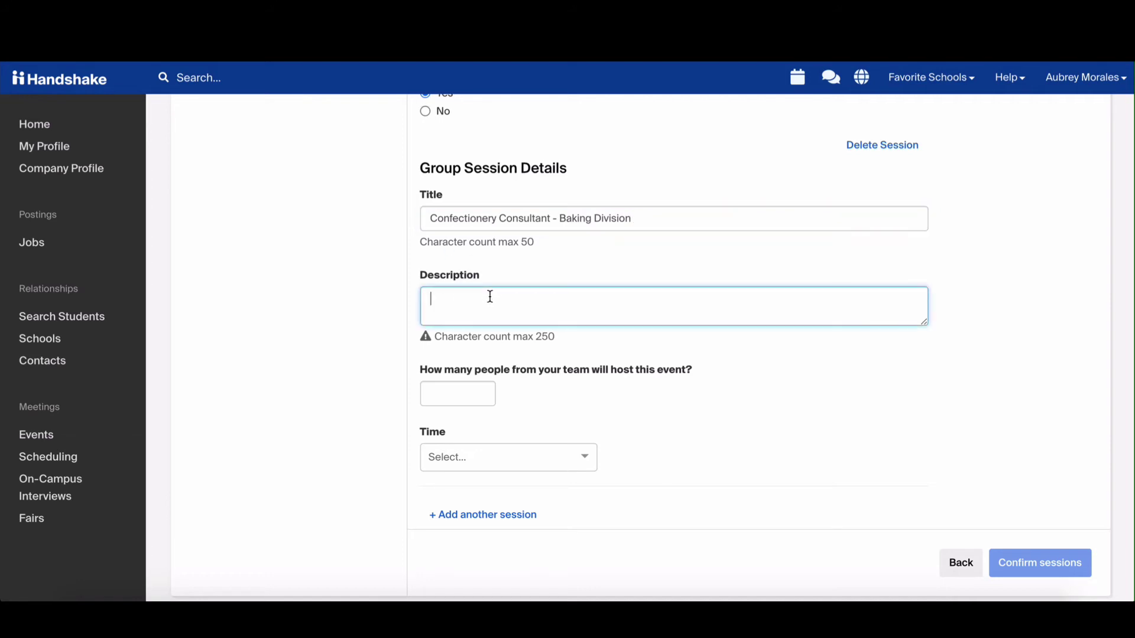
{"action": "type", "text": "Meet with Linds"}
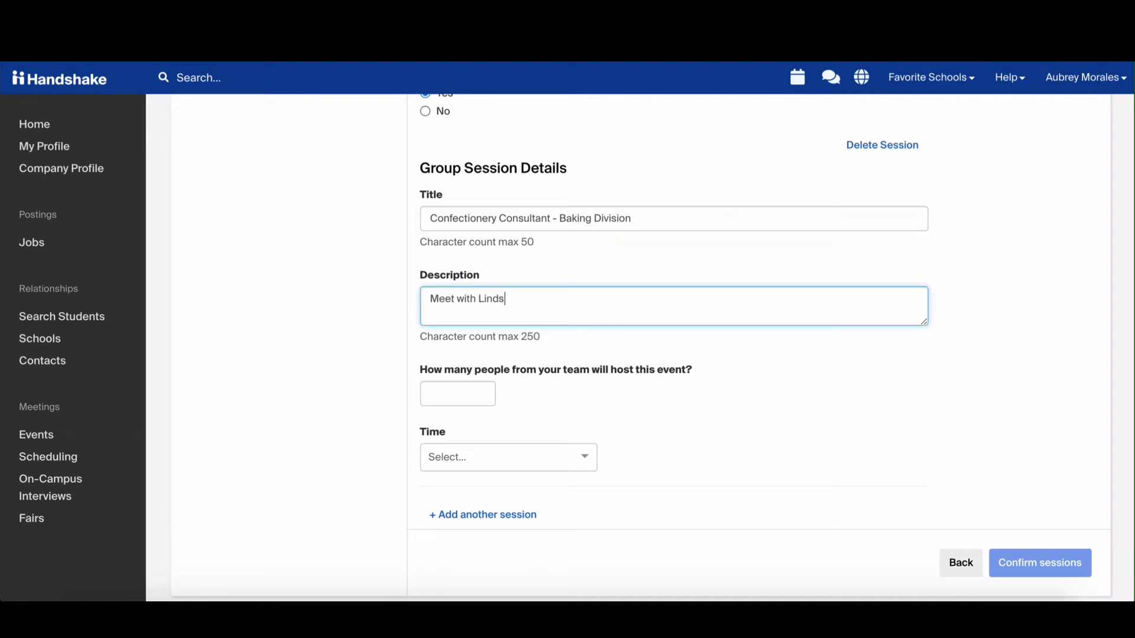
{"action": "type", "text": "ey to discuss this role!"}
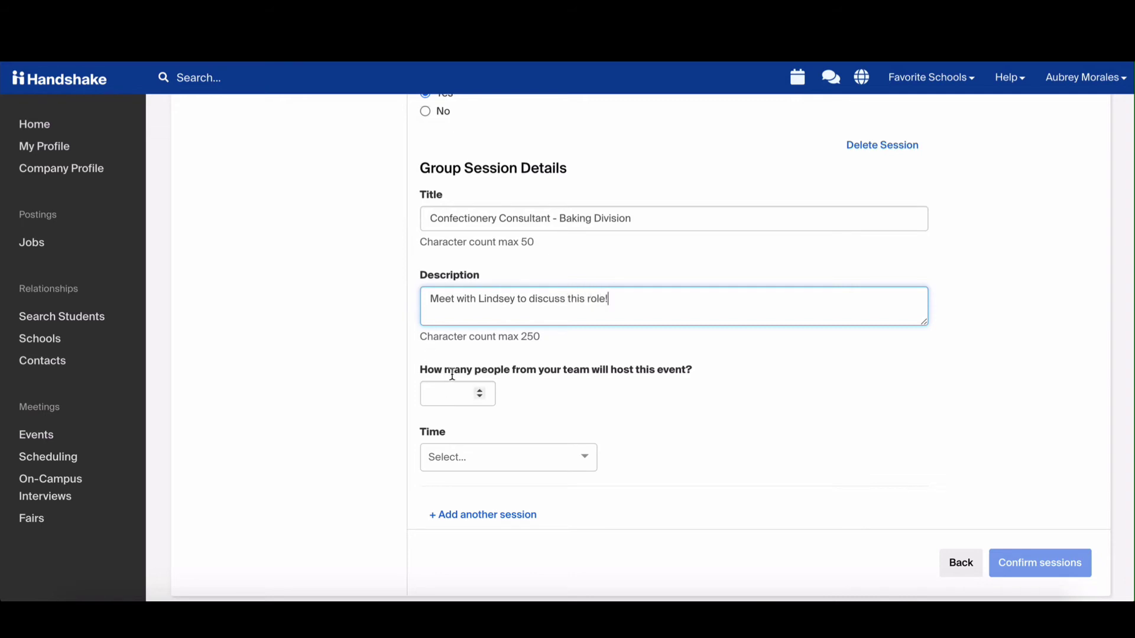
Set the group session to be hosted by 1 team member in the 10:00 AM-10:30 AM EST slot
{"action": "left_click", "coordinate": [434, 394]}
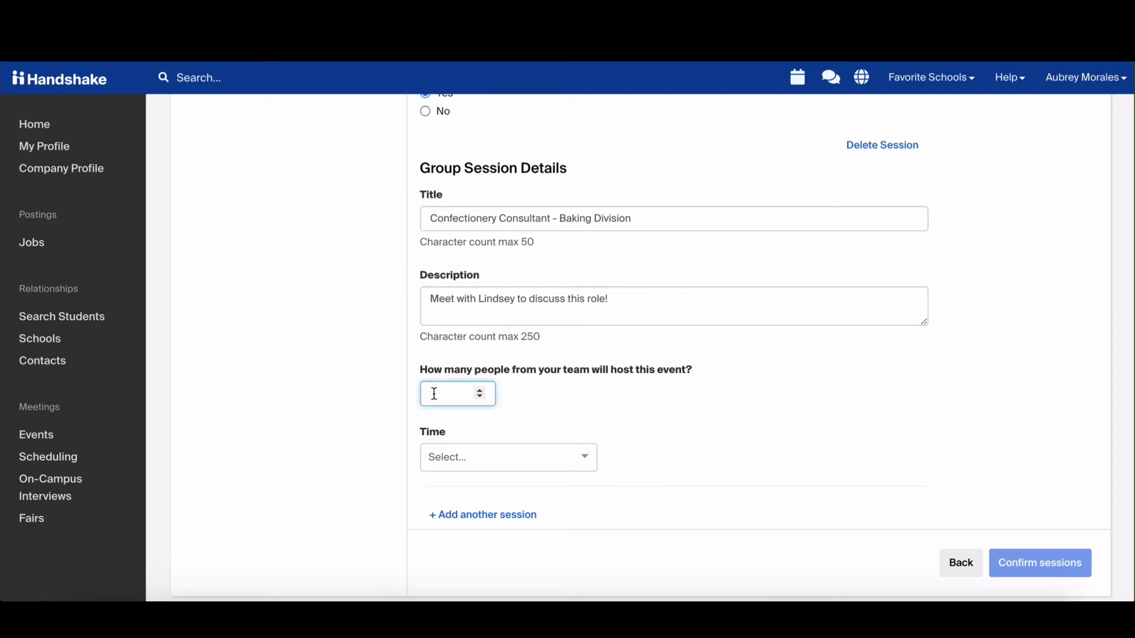
{"action": "type", "text": "1"}
{"action": "scroll", "coordinate": [588, 403], "scroll_direction": "down", "scroll_amount": 1}
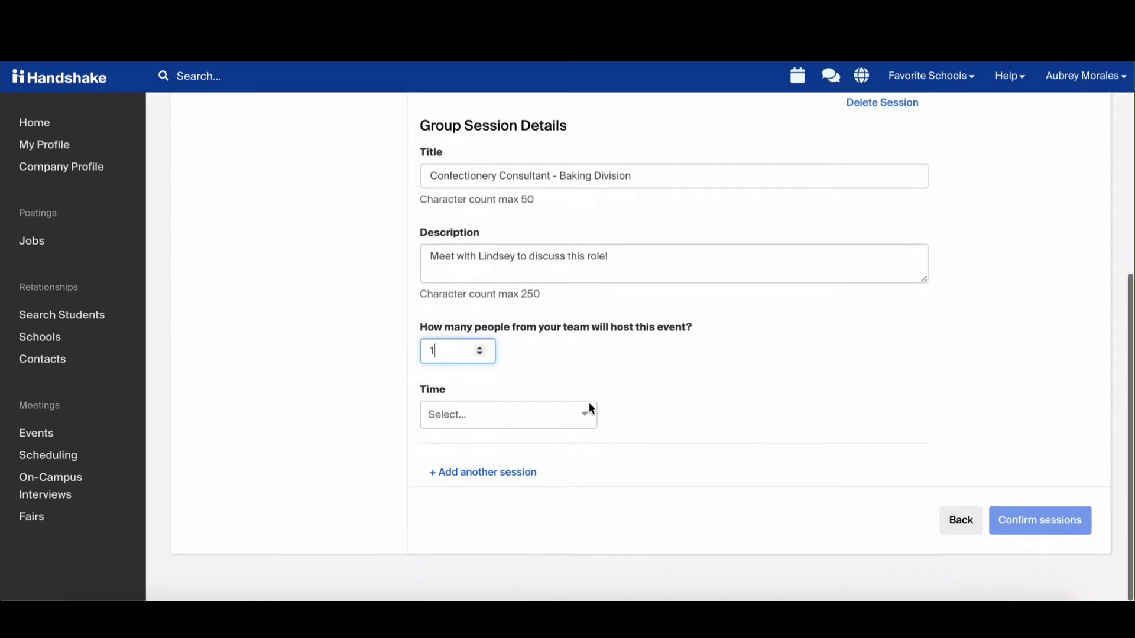
{"action": "left_click", "coordinate": [497, 418]}
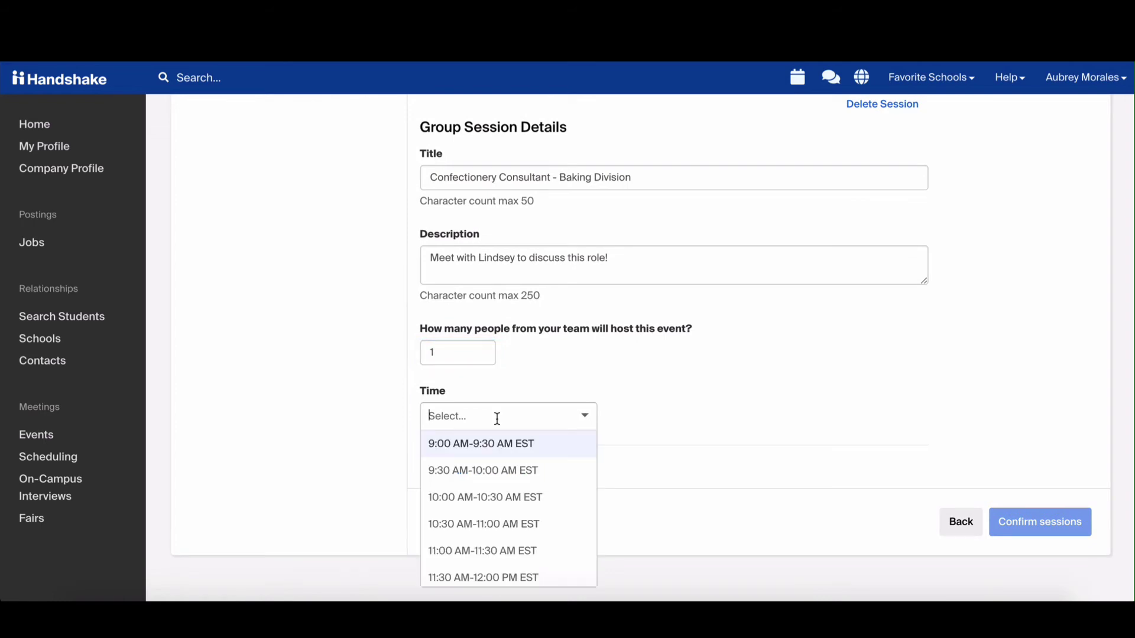
{"action": "left_click", "coordinate": [482, 498]}
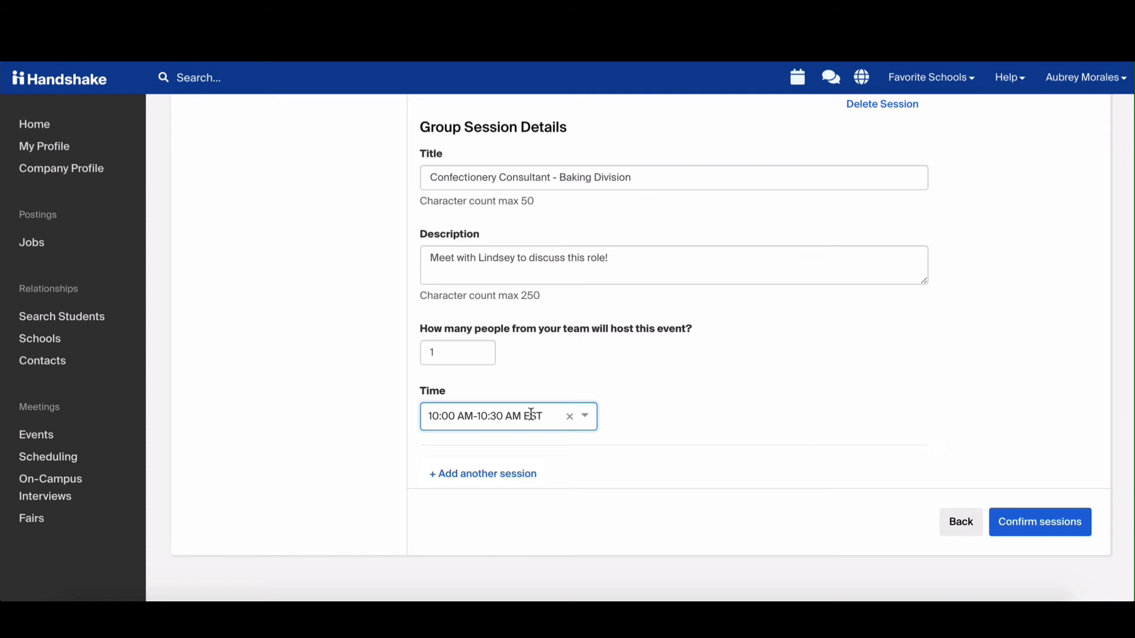
{"action": "left_click", "coordinate": [719, 266]}
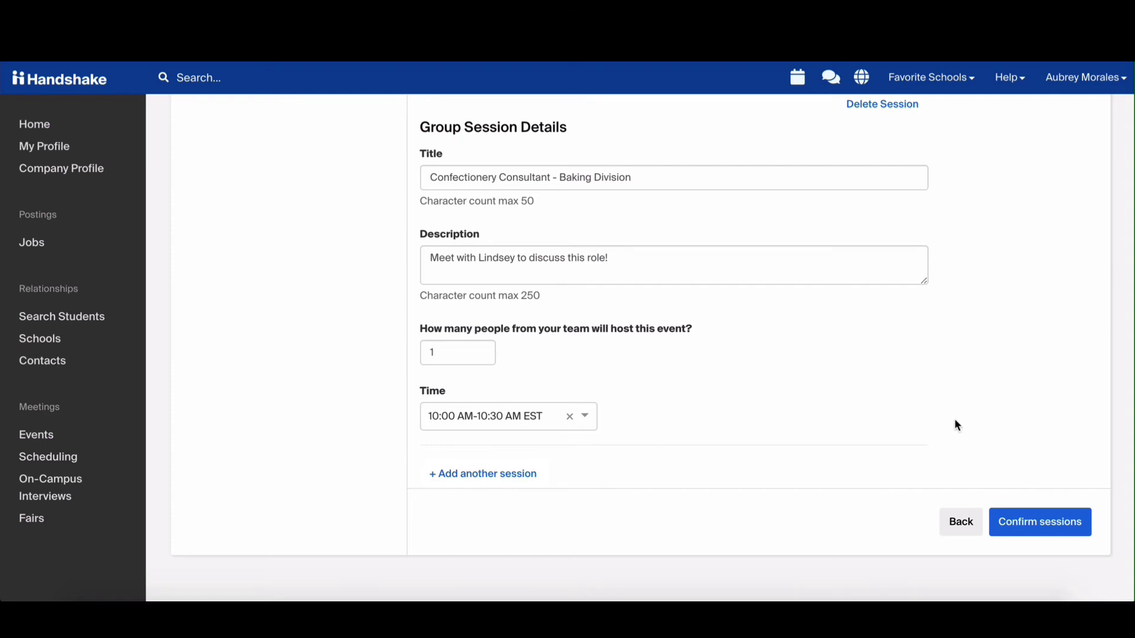
Confirm the group session and assign the ambassador to lead it
{"action": "left_click", "coordinate": [1042, 524]}
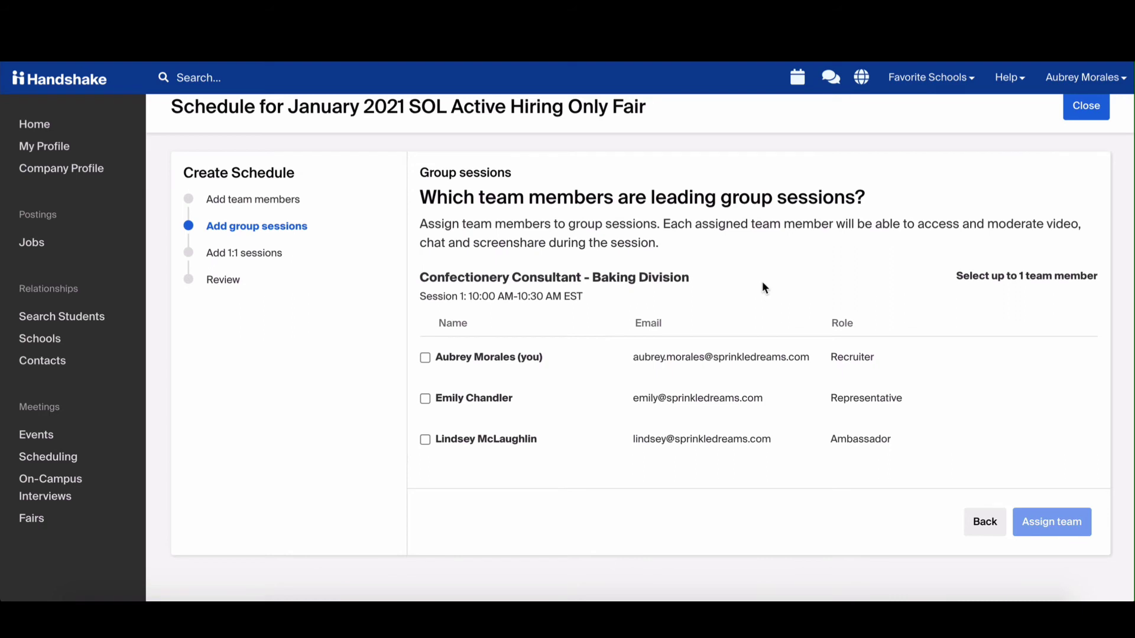
{"action": "left_click", "coordinate": [425, 442]}
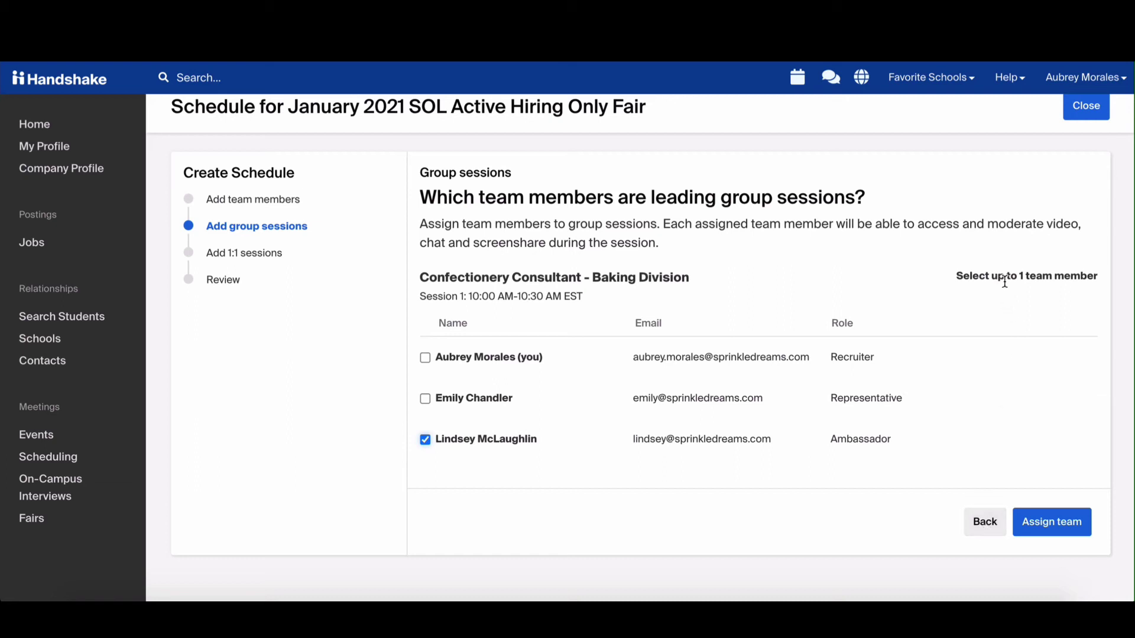
{"action": "left_click", "coordinate": [1054, 523]}
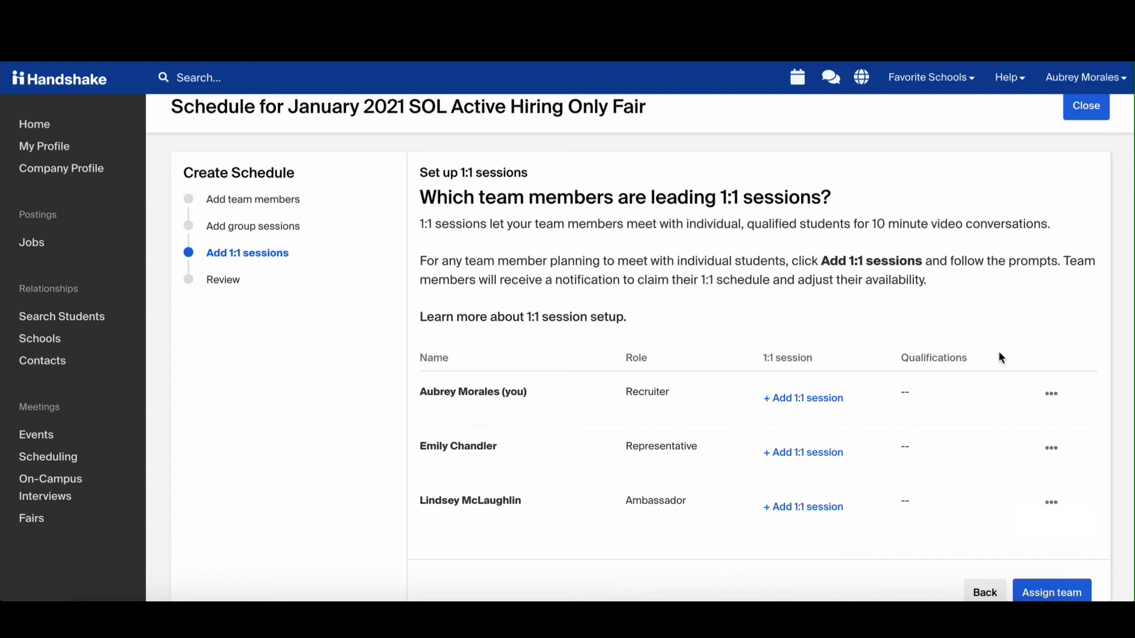
Add 1:1 sessions with student qualification requirements for your own recruiter account, limited to the school years Sophomore, Junior and Senior
{"action": "left_click", "coordinate": [791, 400]}
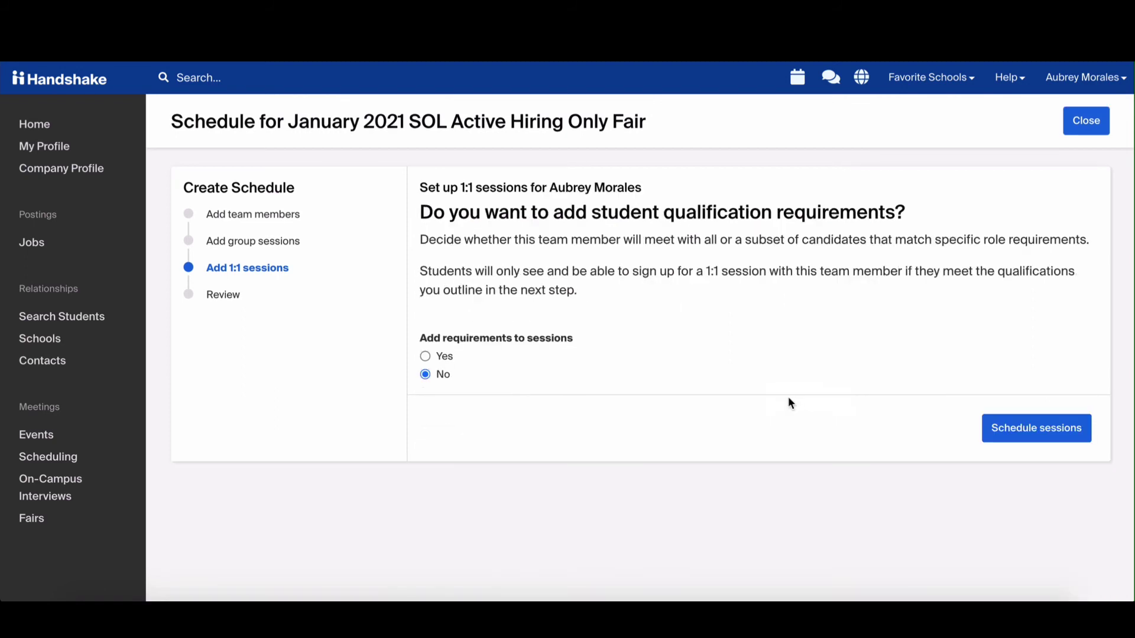
{"action": "left_click", "coordinate": [426, 357]}
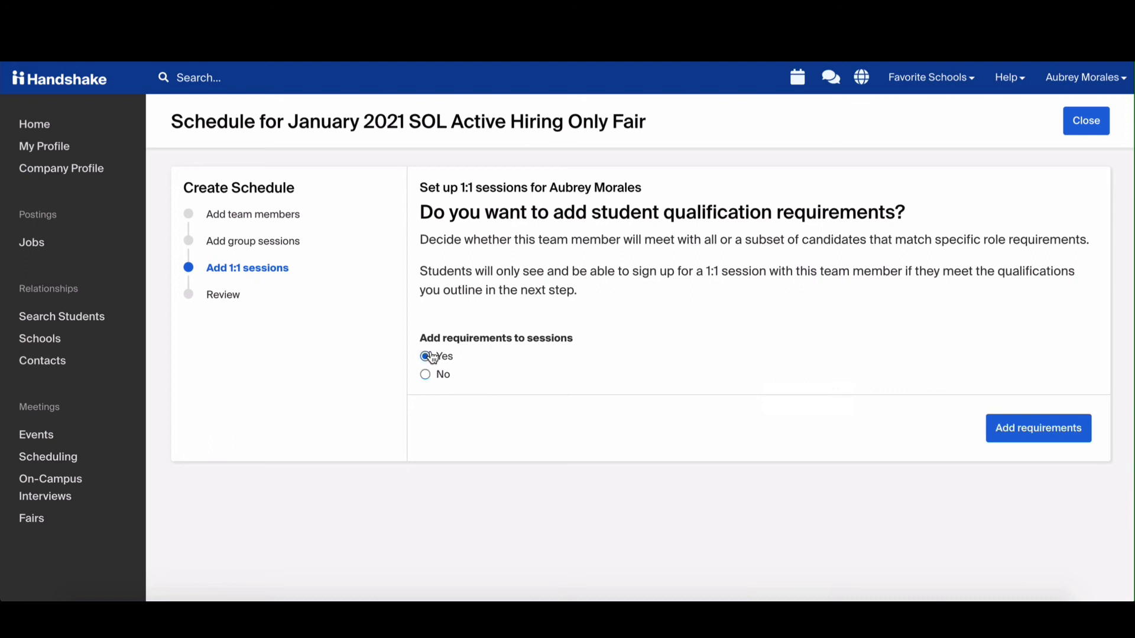
{"action": "left_click", "coordinate": [1035, 433]}
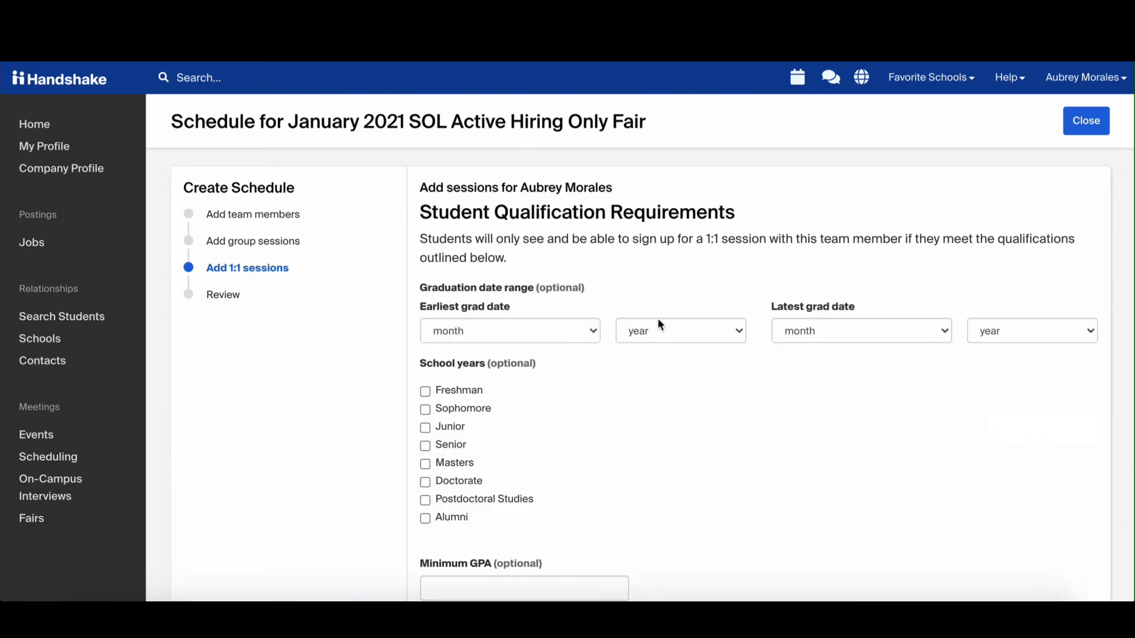
{"action": "scroll", "coordinate": [649, 314], "scroll_direction": "down", "scroll_amount": 3}
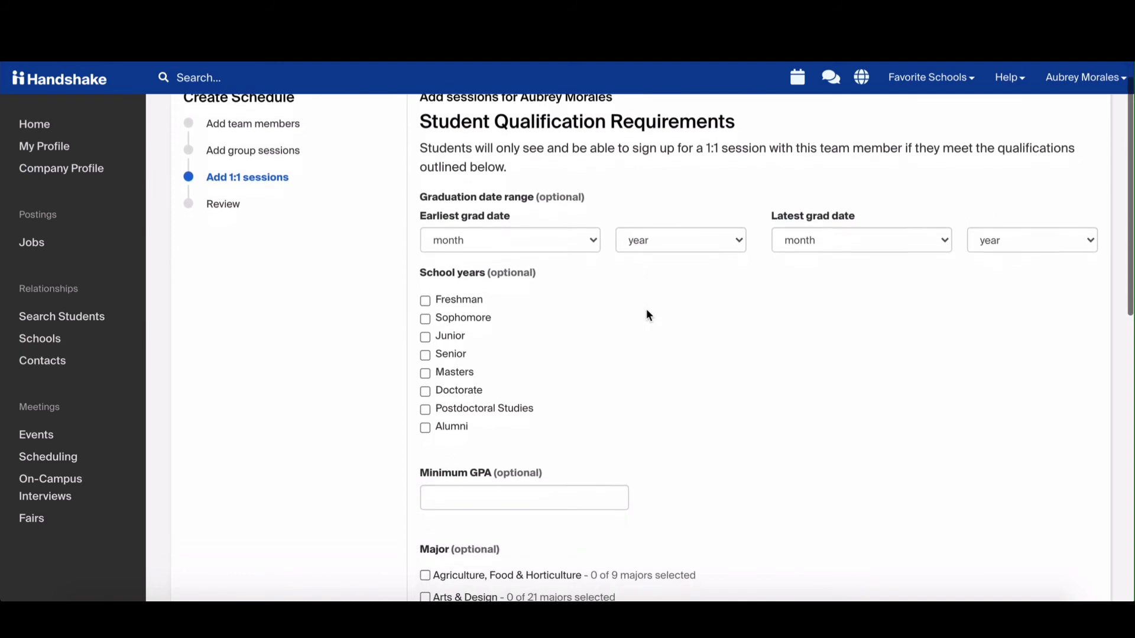
{"action": "scroll", "coordinate": [648, 314], "scroll_direction": "down", "scroll_amount": 1}
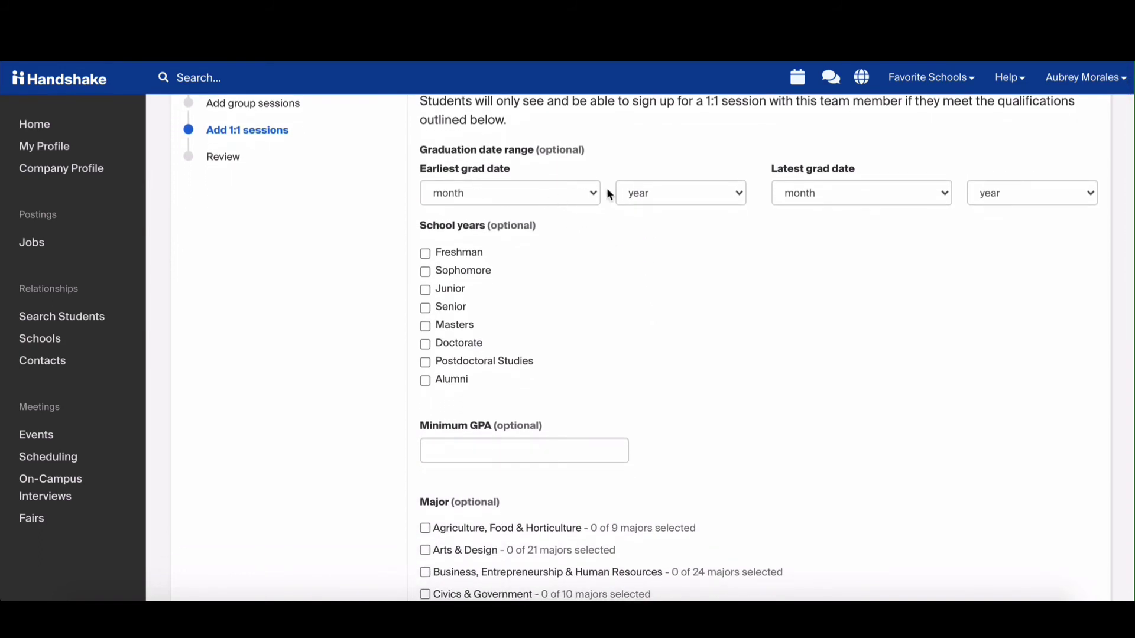
{"action": "scroll", "coordinate": [891, 189], "scroll_direction": "down", "scroll_amount": 1}
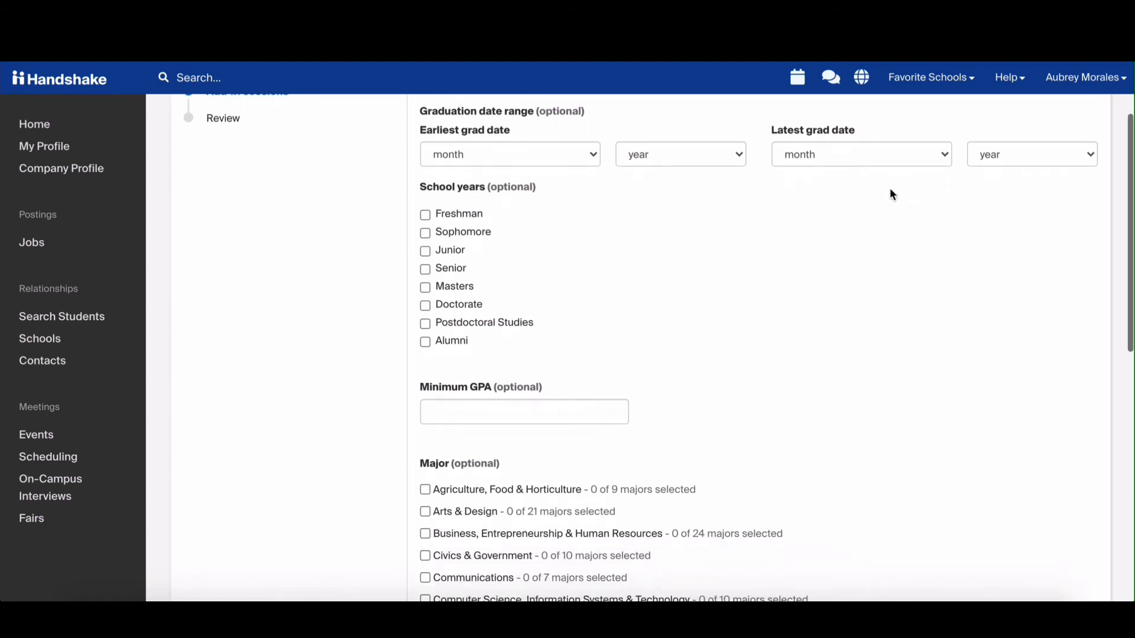
{"action": "left_click", "coordinate": [449, 237]}
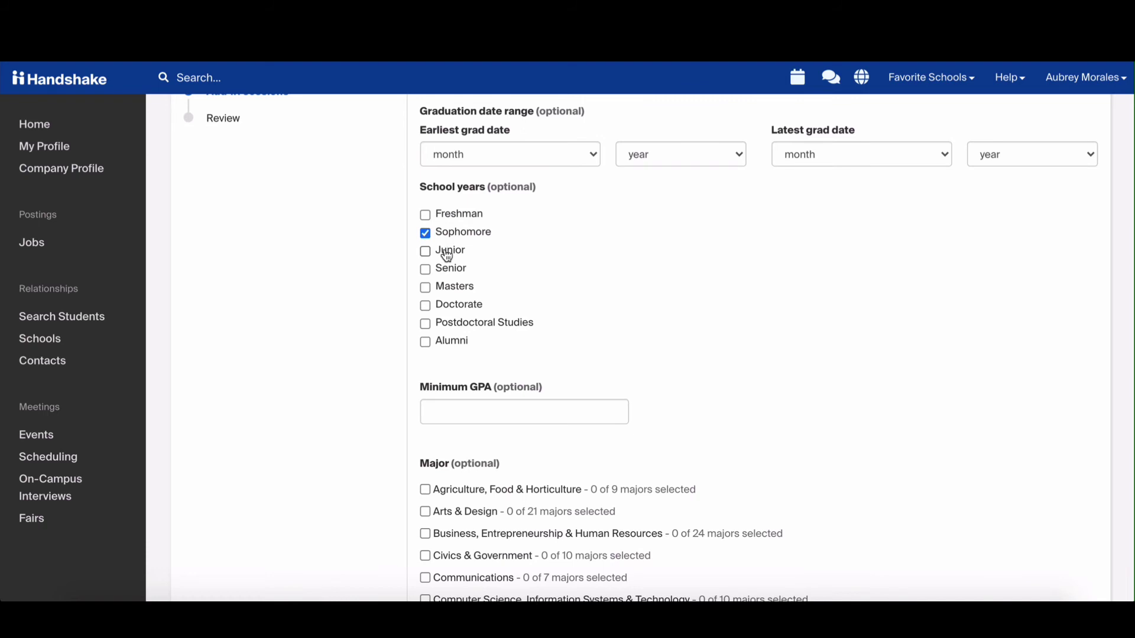
{"action": "left_click", "coordinate": [448, 252]}
{"action": "left_click", "coordinate": [448, 271]}
Require all majors in the Agriculture, Food & Horticulture category for the recruiter's 1:1 sessions
{"action": "scroll", "coordinate": [578, 305], "scroll_direction": "down", "scroll_amount": 2}
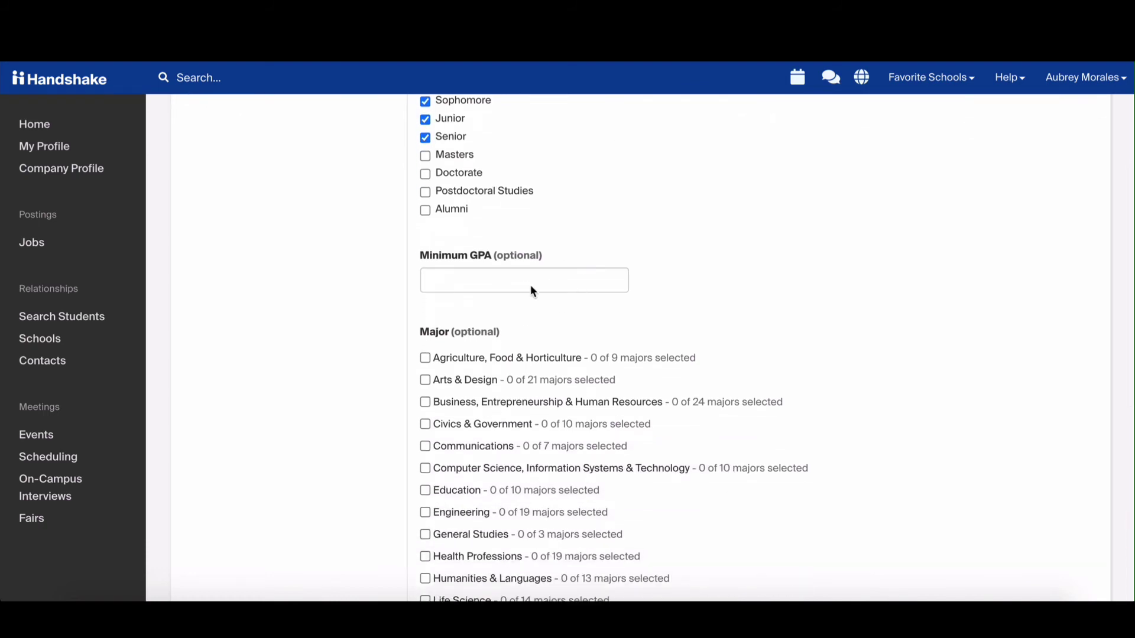
{"action": "scroll", "coordinate": [540, 292], "scroll_direction": "down", "scroll_amount": 3}
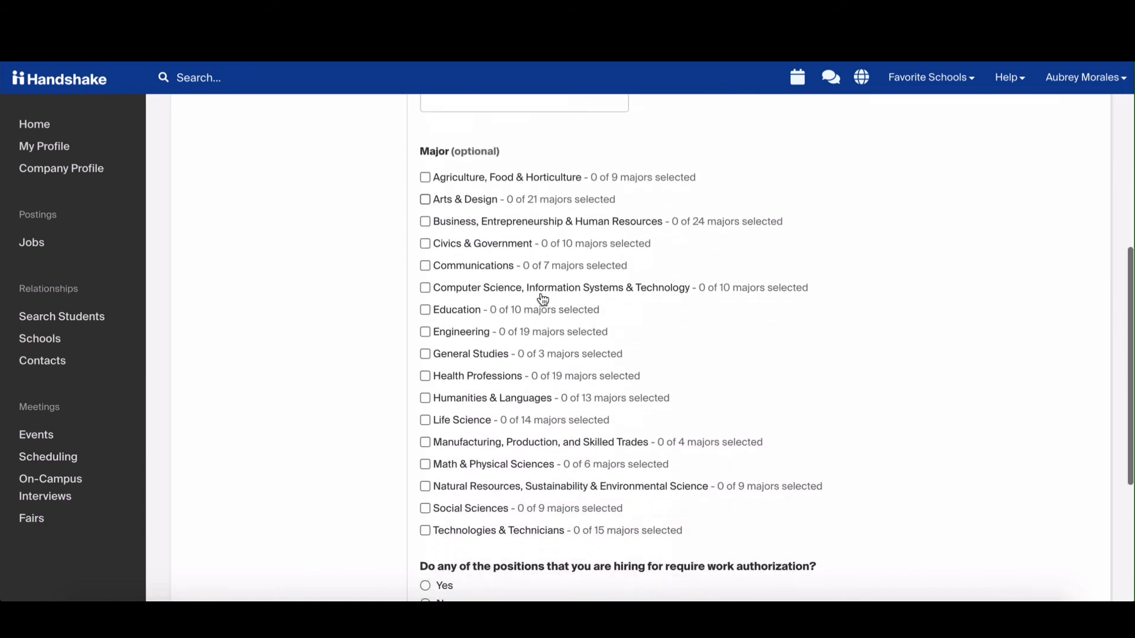
{"action": "scroll", "coordinate": [543, 301], "scroll_direction": "down", "scroll_amount": 1}
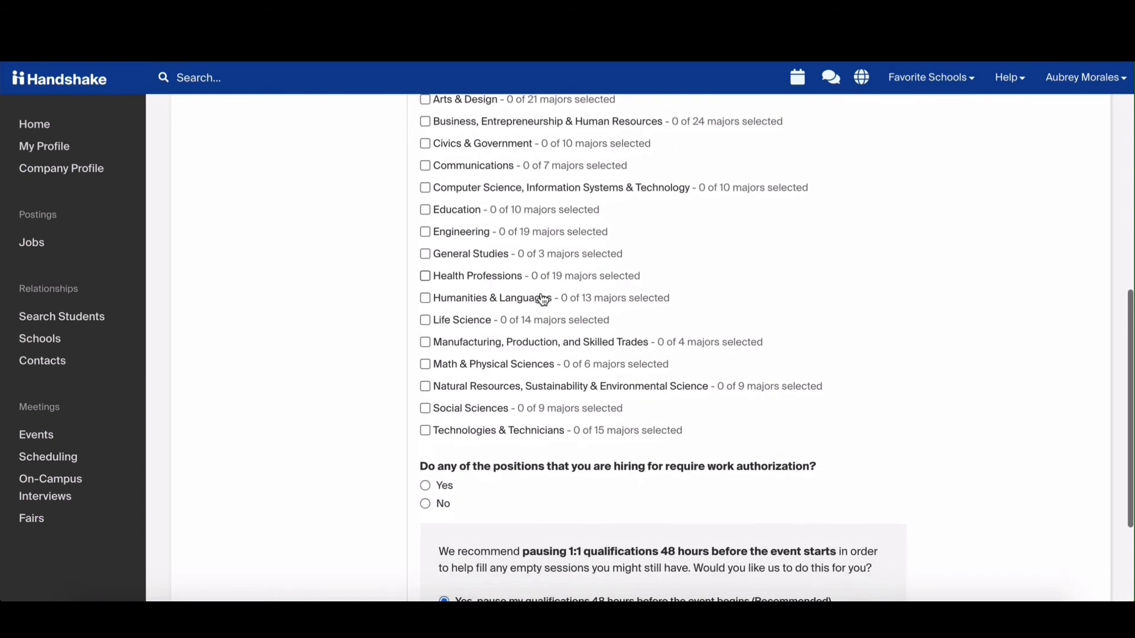
{"action": "scroll", "coordinate": [540, 300], "scroll_direction": "up", "scroll_amount": 2}
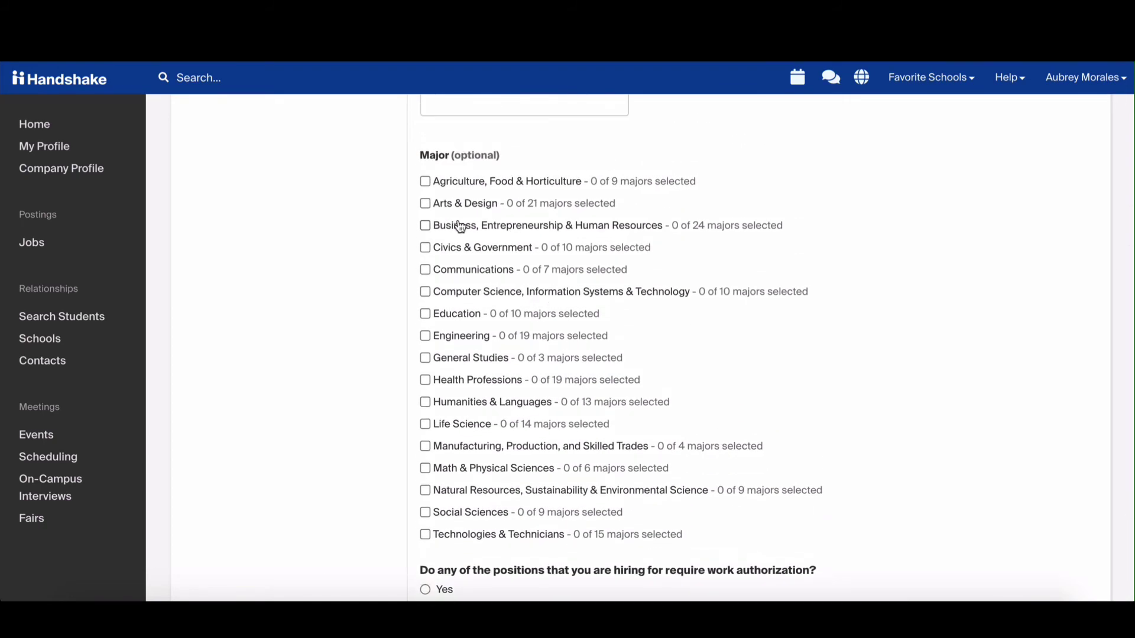
{"action": "left_click", "coordinate": [424, 181]}
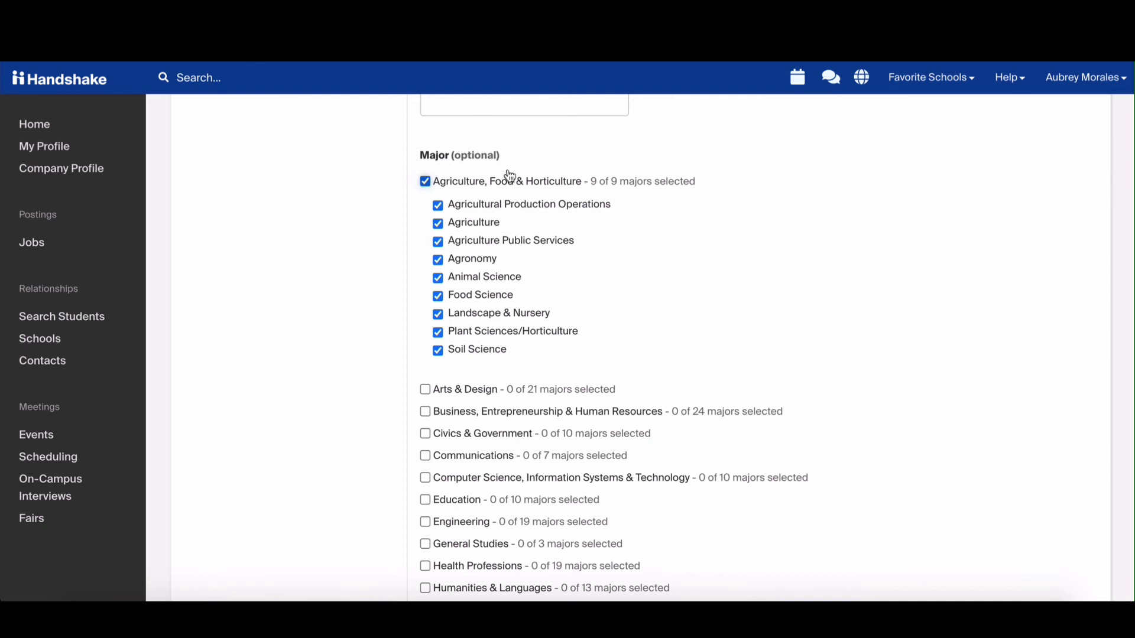
Answer Yes for work authorization, US location, visa sponsorship and temporarily authorized candidates (OPT/CPT), and add the recruiter's 1:1 sessions
{"action": "scroll", "coordinate": [550, 264], "scroll_direction": "down", "scroll_amount": 7}
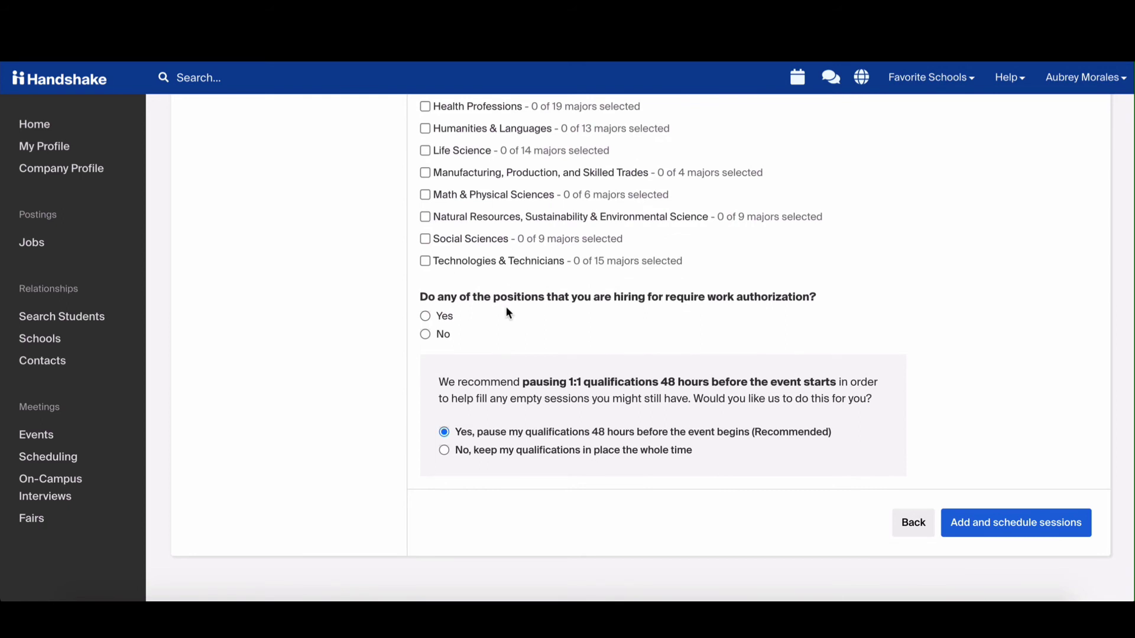
{"action": "left_click", "coordinate": [425, 318]}
{"action": "scroll", "coordinate": [551, 333], "scroll_direction": "down", "scroll_amount": 1}
{"action": "scroll", "coordinate": [553, 334], "scroll_direction": "down", "scroll_amount": 1}
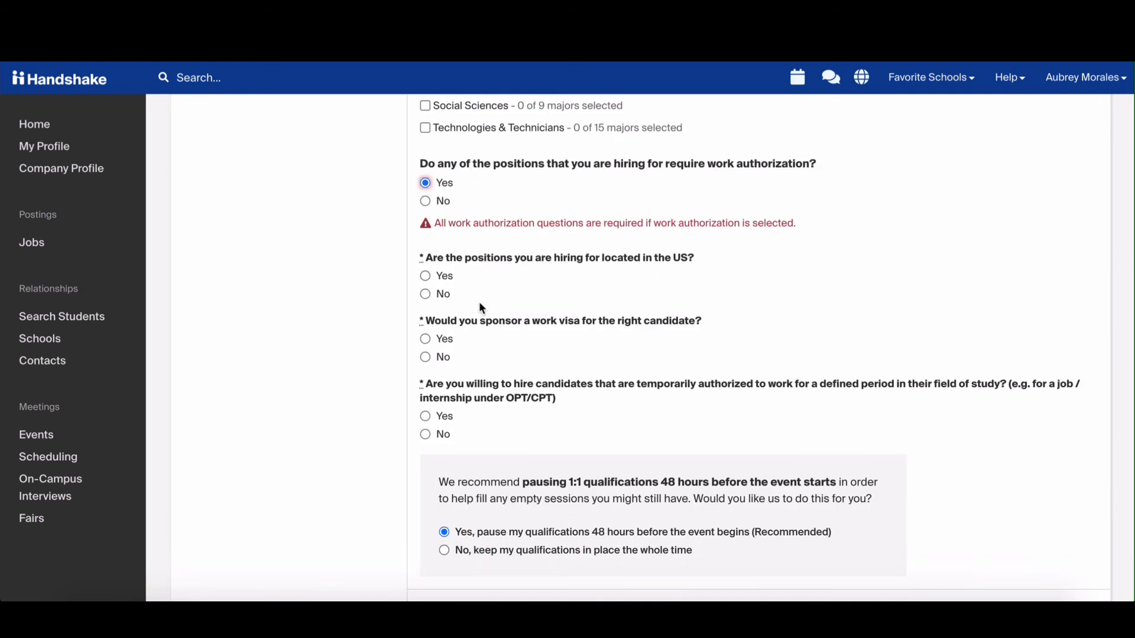
{"action": "left_click", "coordinate": [445, 280]}
{"action": "left_click", "coordinate": [443, 341]}
{"action": "left_click", "coordinate": [439, 419]}
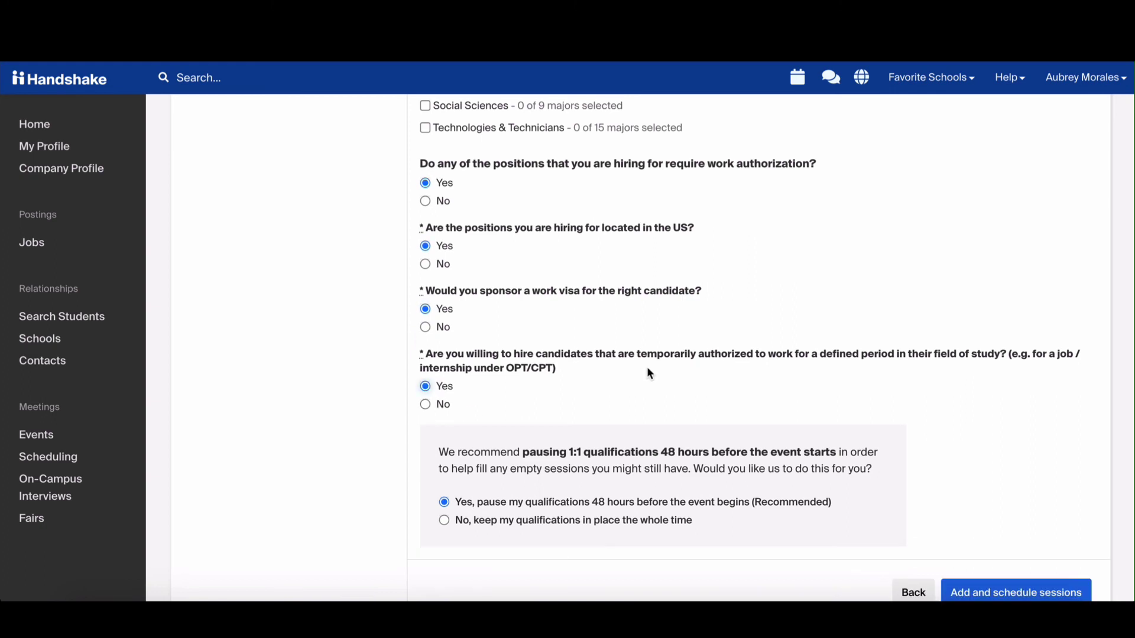
{"action": "scroll", "coordinate": [648, 373], "scroll_direction": "down", "scroll_amount": 2}
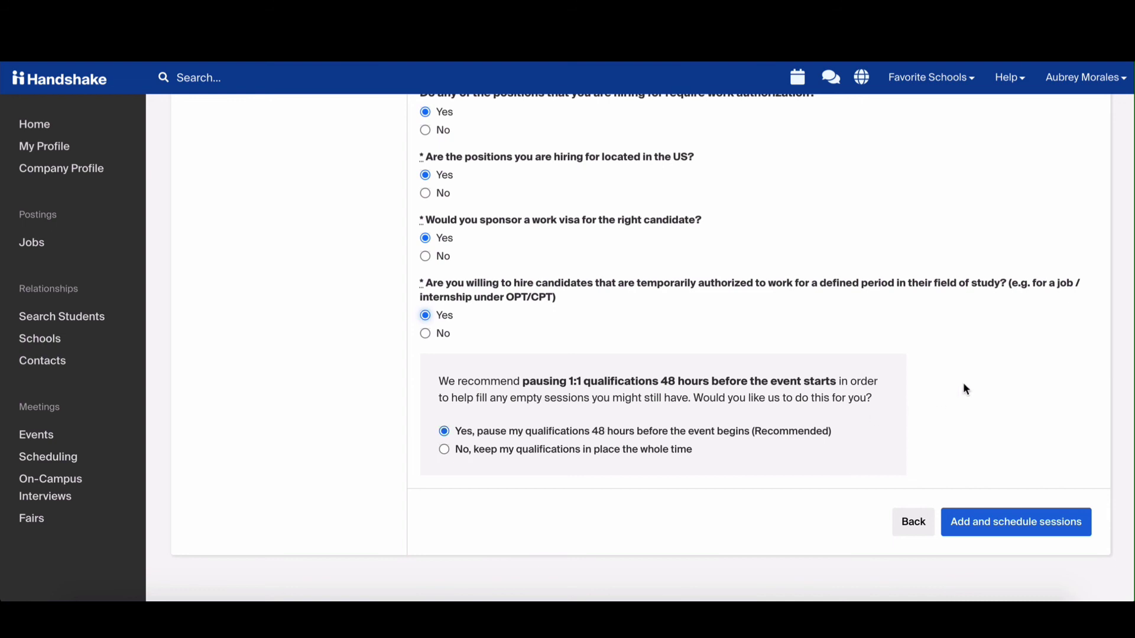
{"action": "left_click", "coordinate": [1040, 523]}
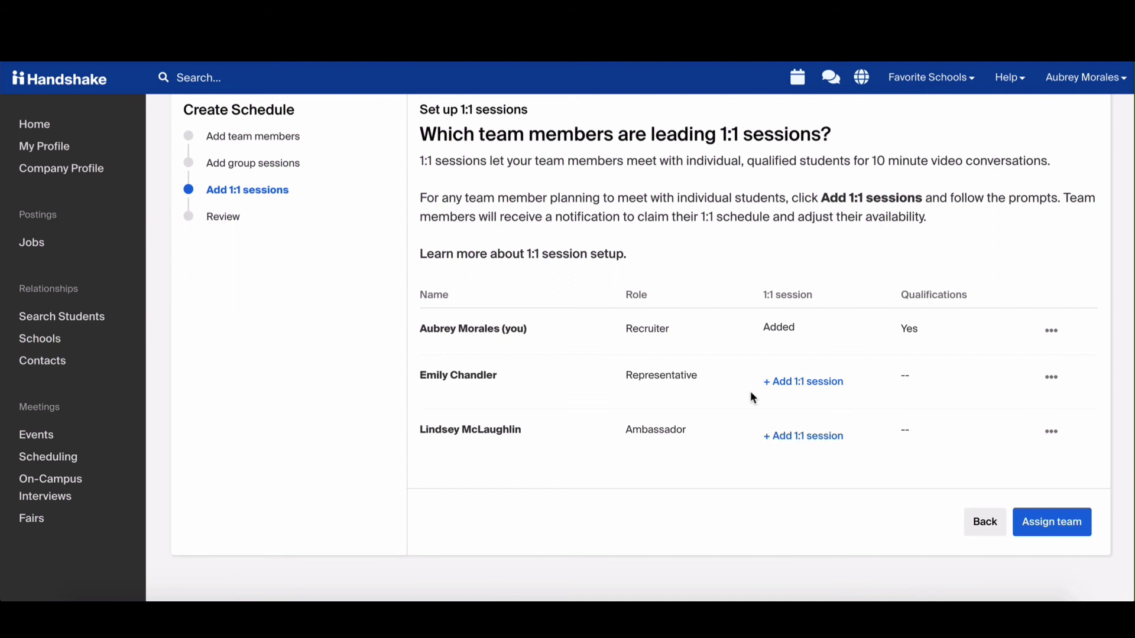
Schedule 1:1 sessions for the representative without student qualification requirements
{"action": "left_click", "coordinate": [790, 385]}
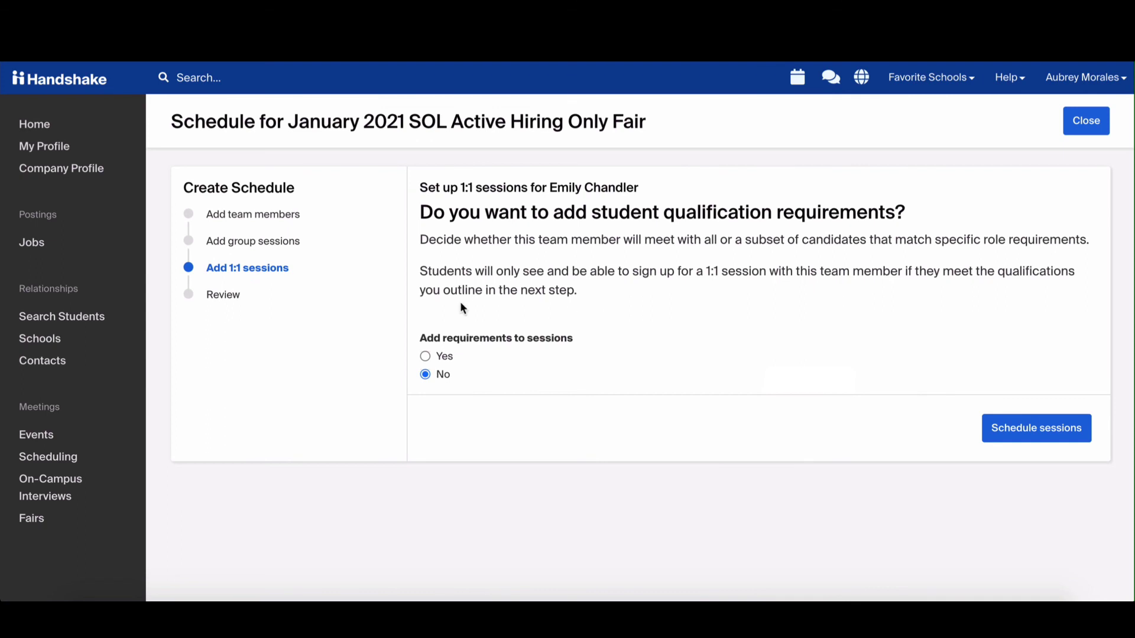
{"action": "left_click", "coordinate": [1013, 434]}
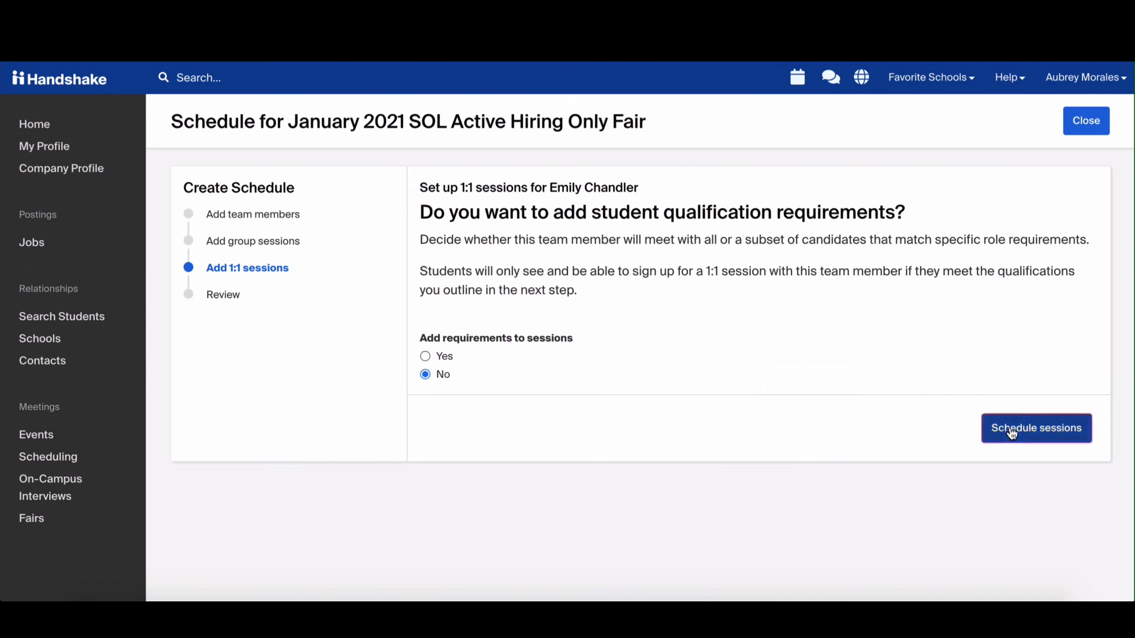
{"action": "scroll", "coordinate": [1005, 428], "scroll_direction": "down", "scroll_amount": 2}
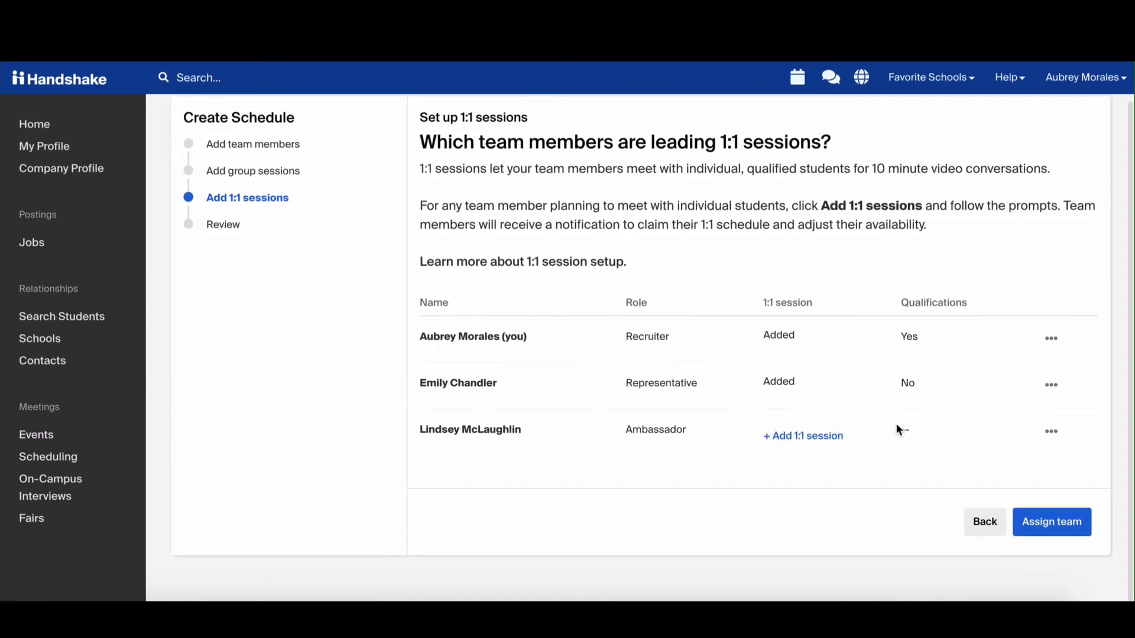
Assign the 1:1 team, confirm the reviewed schedule with team invitations, and reload the fair's schedule page
{"action": "left_click", "coordinate": [1061, 531]}
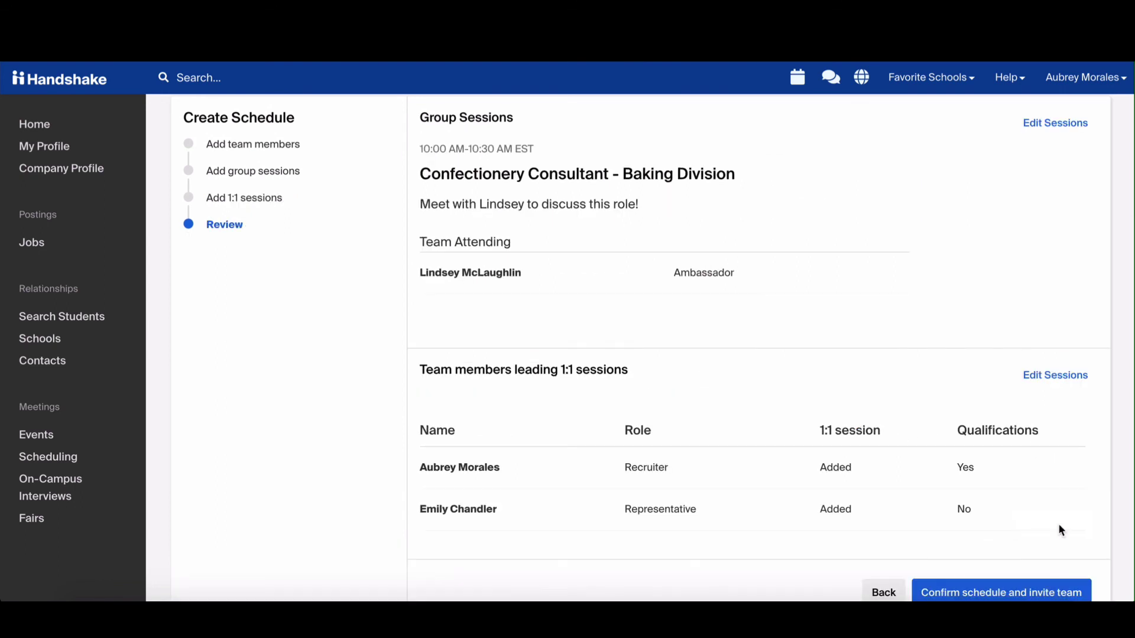
{"action": "scroll", "coordinate": [932, 362], "scroll_direction": "up", "scroll_amount": 2}
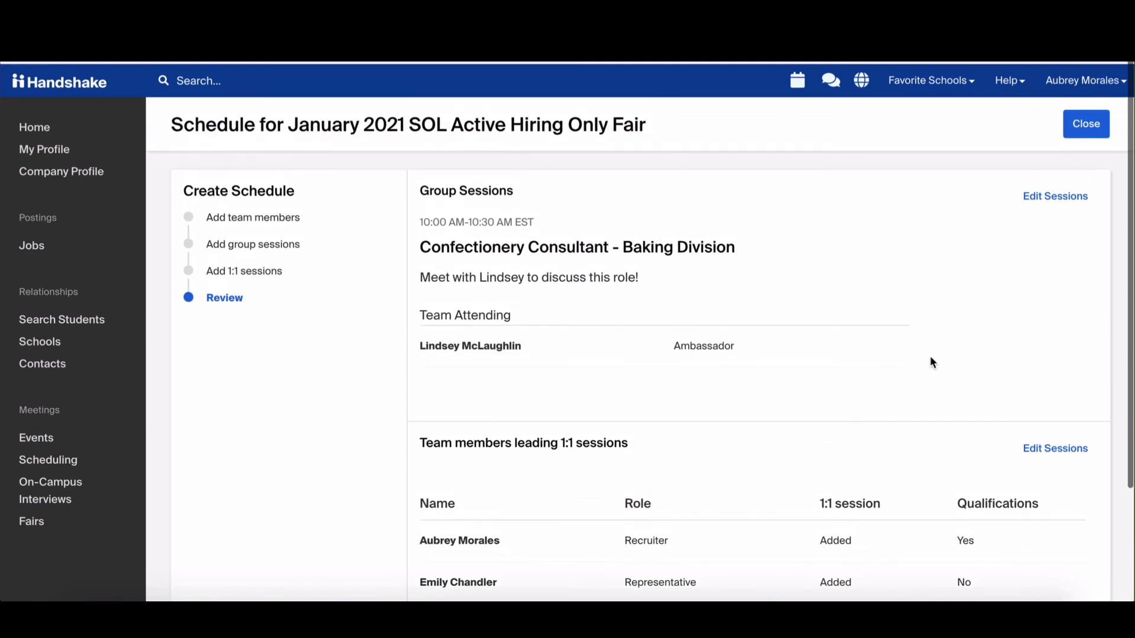
{"action": "scroll", "coordinate": [933, 362], "scroll_direction": "down", "scroll_amount": 3}
{"action": "scroll", "coordinate": [930, 357], "scroll_direction": "down", "scroll_amount": 2}
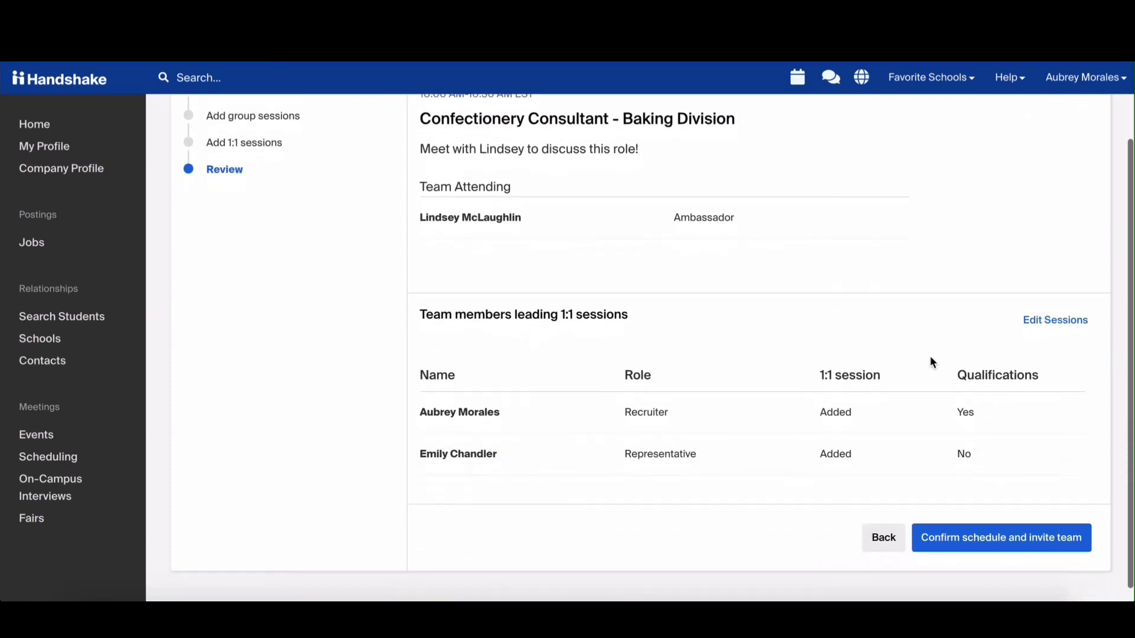
{"action": "left_click", "coordinate": [1003, 527]}
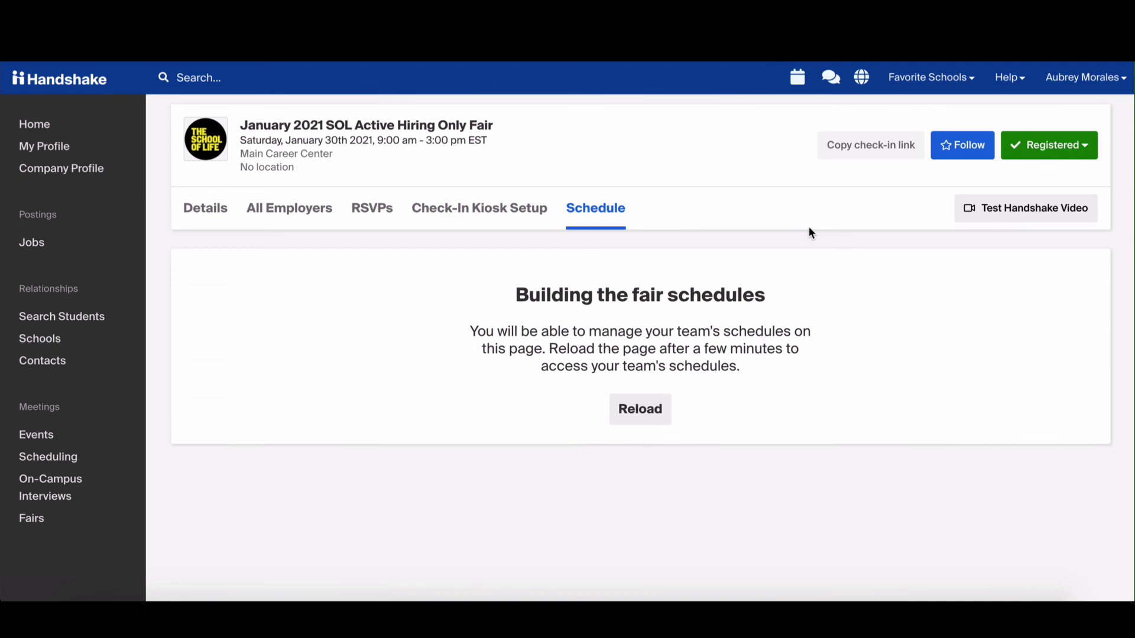
{"action": "left_click", "coordinate": [643, 415]}
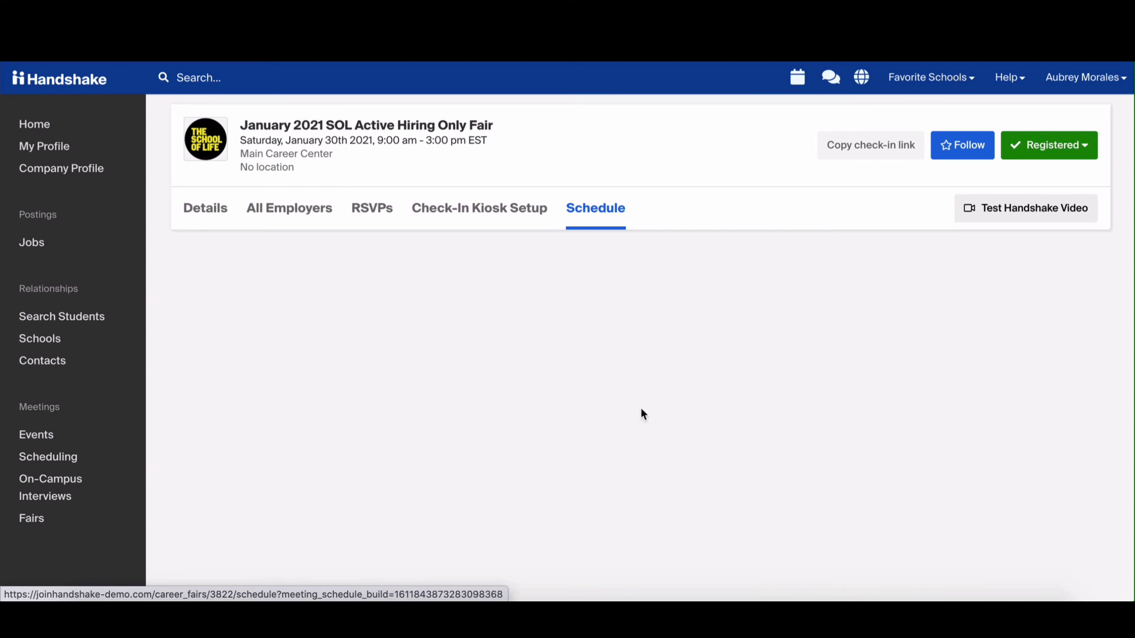